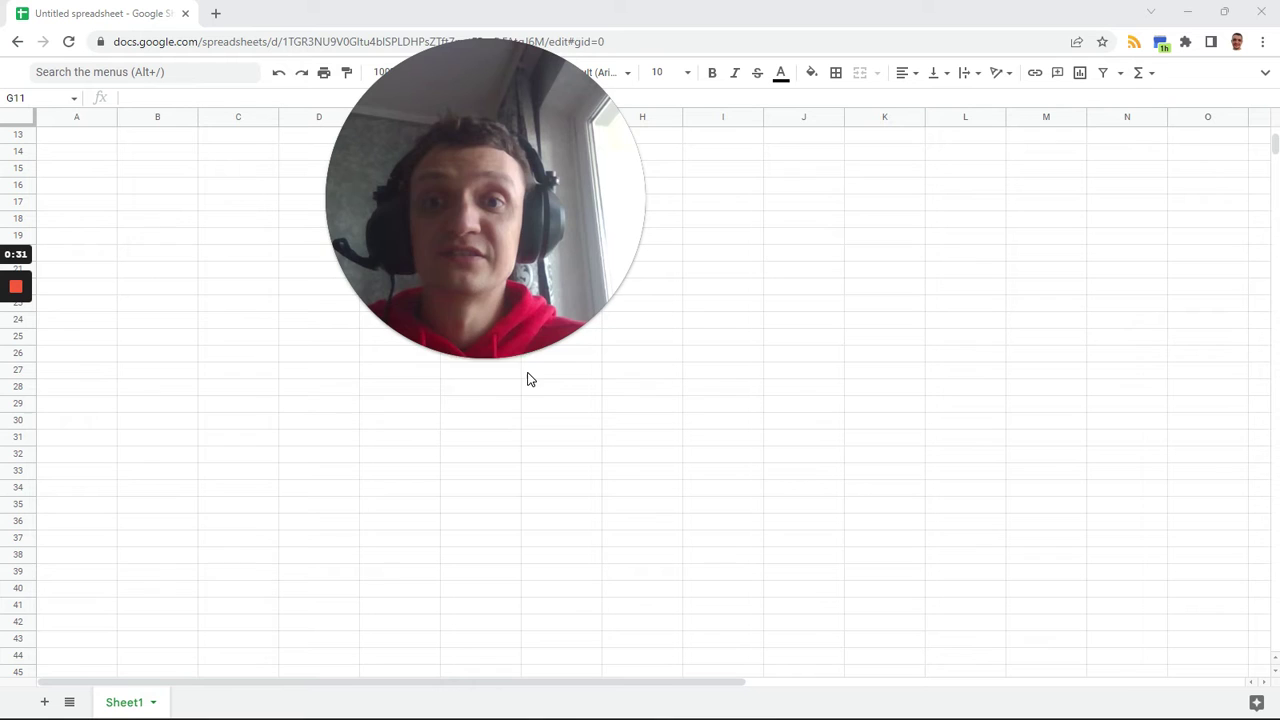
# Scroll to the top and highlight the three tables' columns A–C, E–G and I–K.
pyautogui.moveTo(12, 385)
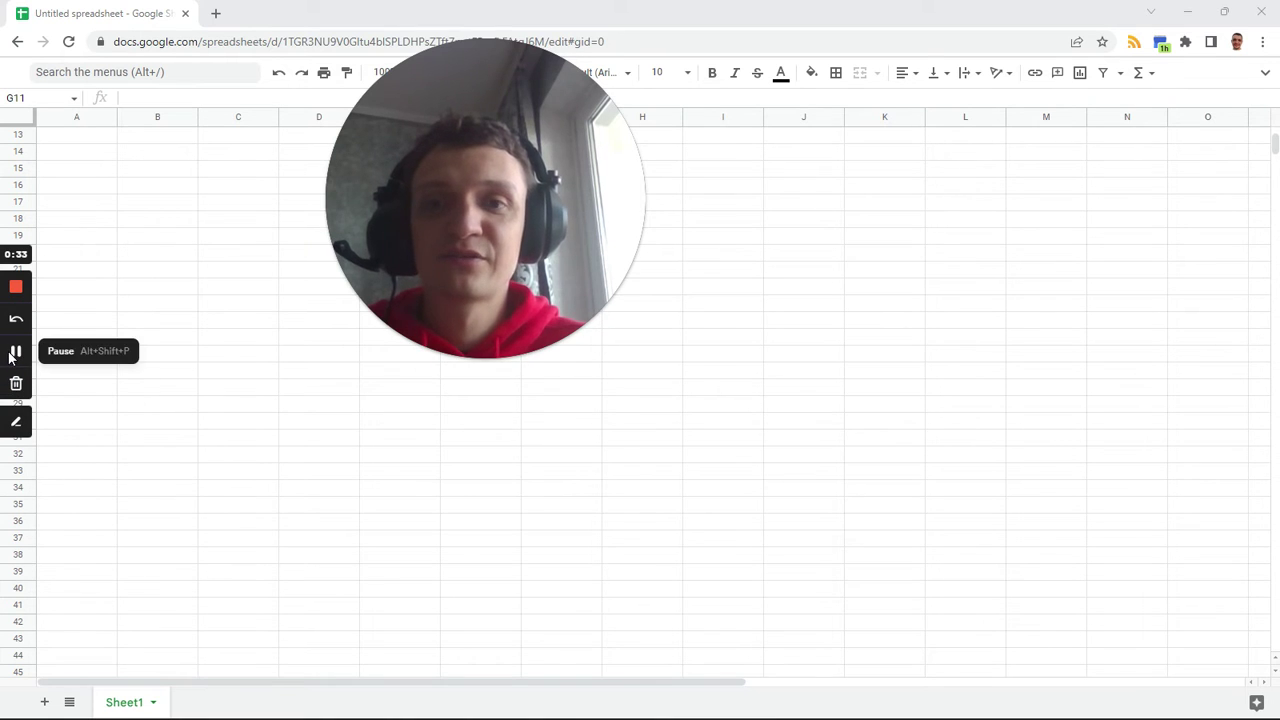
pyautogui.click(12, 354)
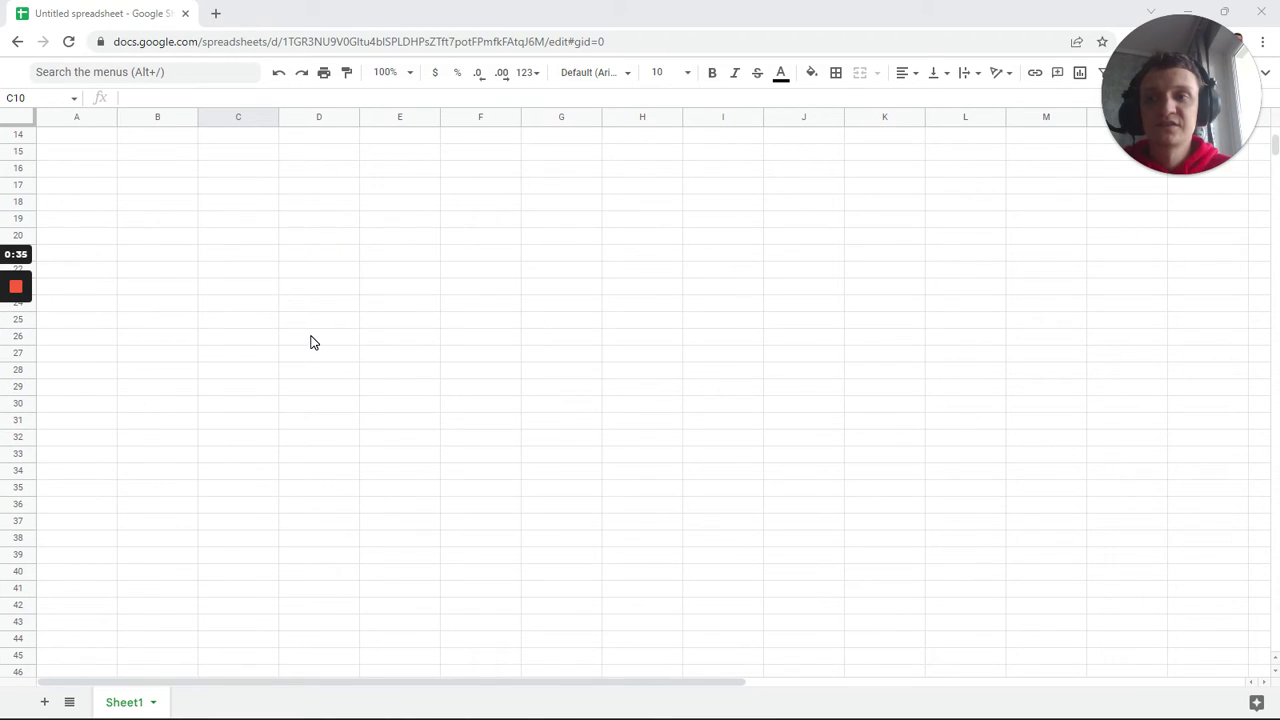
pyautogui.scroll(3, 310, 342)
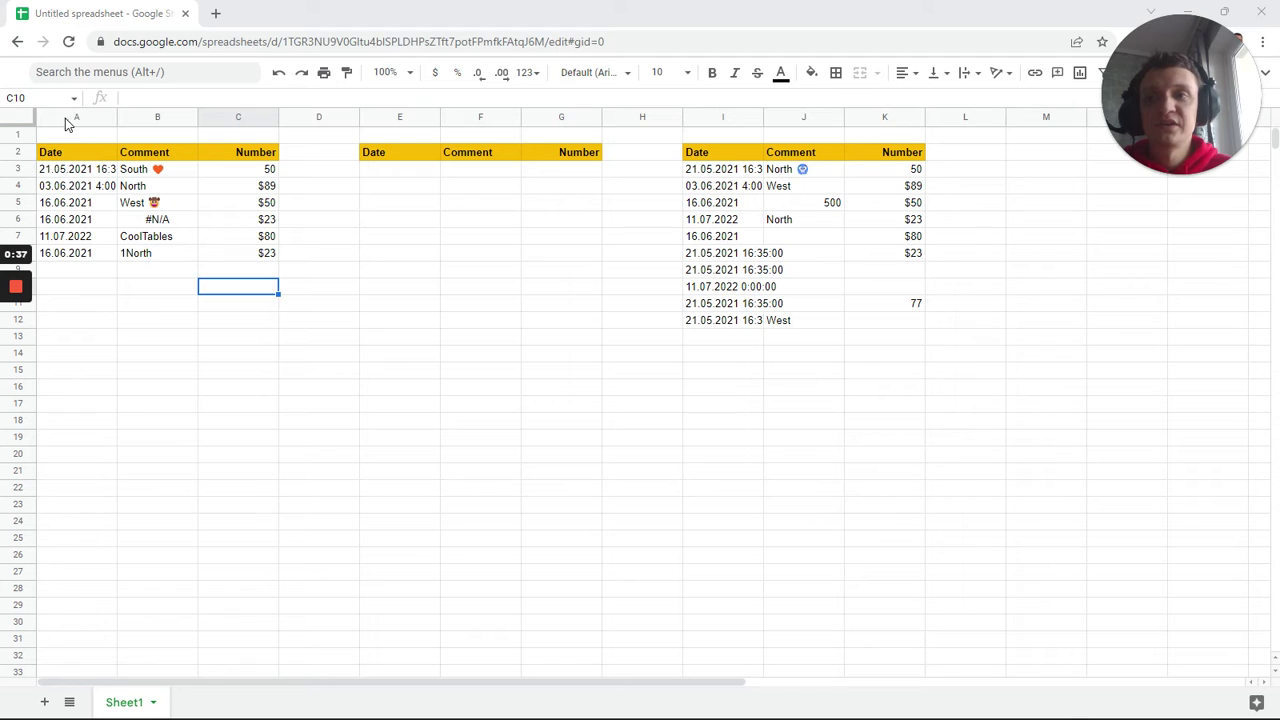
pyautogui.moveTo(74, 120); pyautogui.dragTo(235, 122)
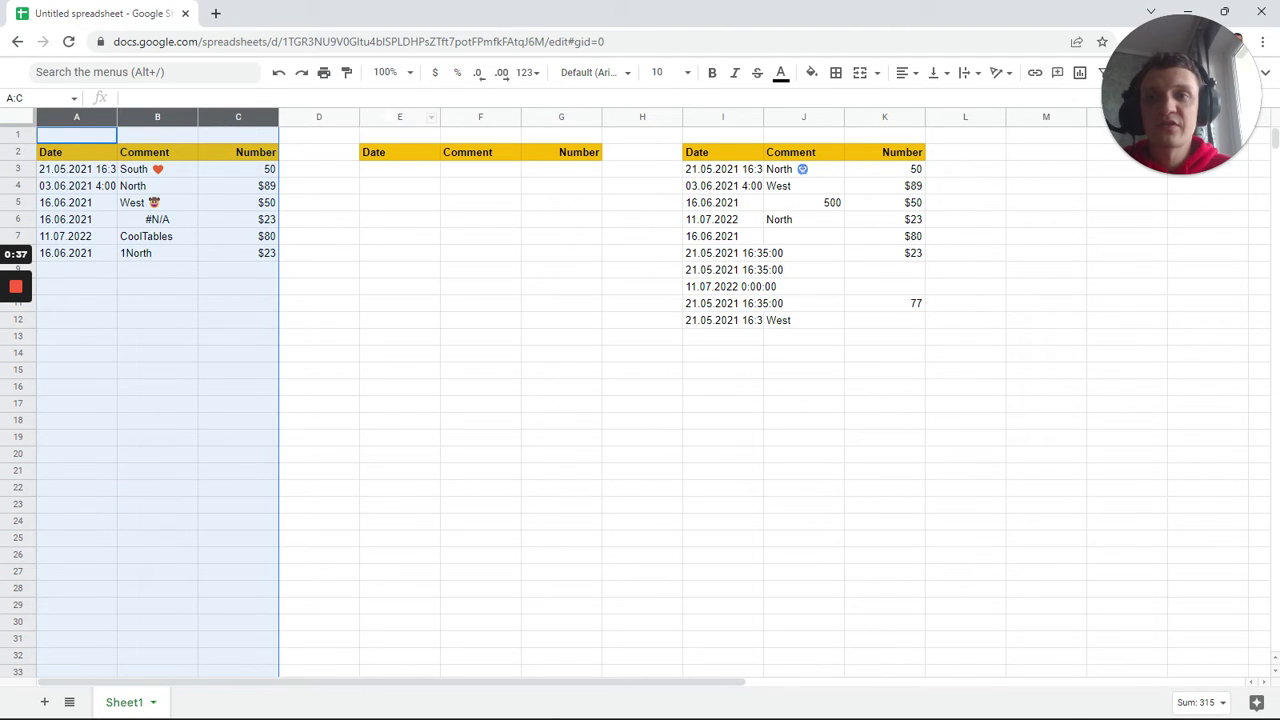
pyautogui.click(400, 117)
pyautogui.moveTo(513, 125); pyautogui.dragTo(570, 118)
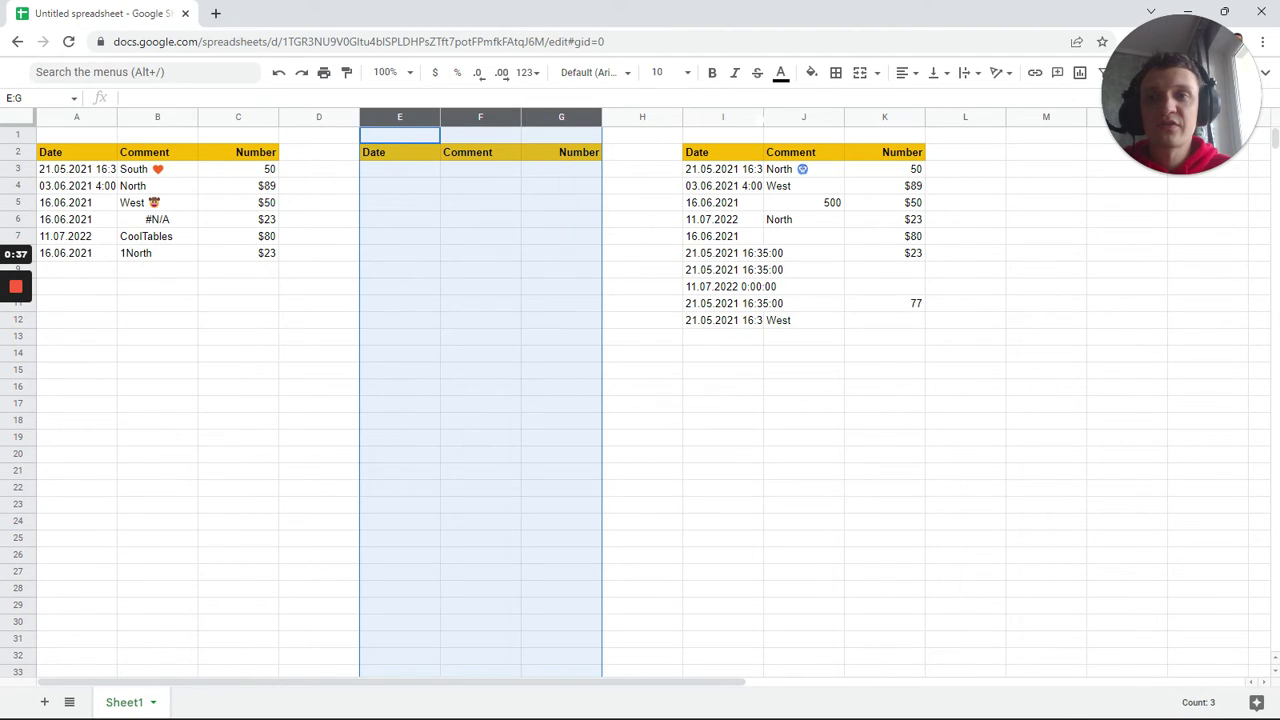
pyautogui.moveTo(723, 117); pyautogui.dragTo(880, 120)
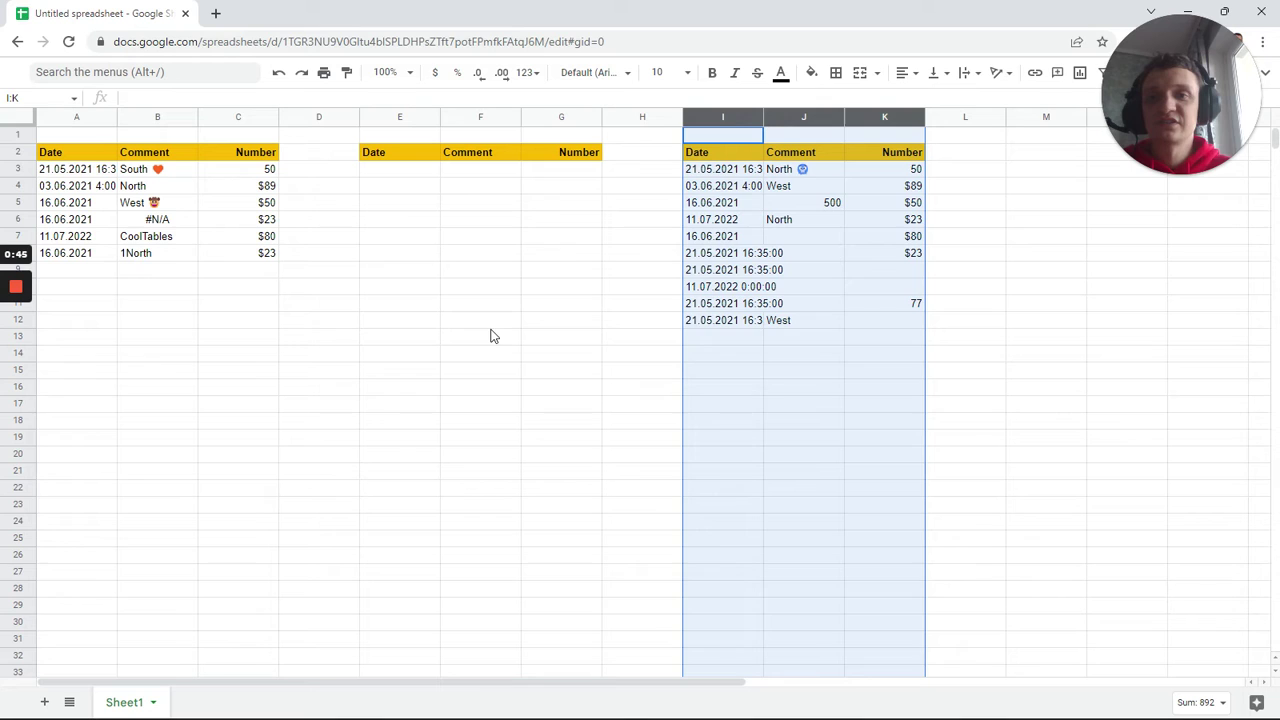
# Highlight the empty data area of the middle E–G table, then deselect it.
pyautogui.click(451, 309)
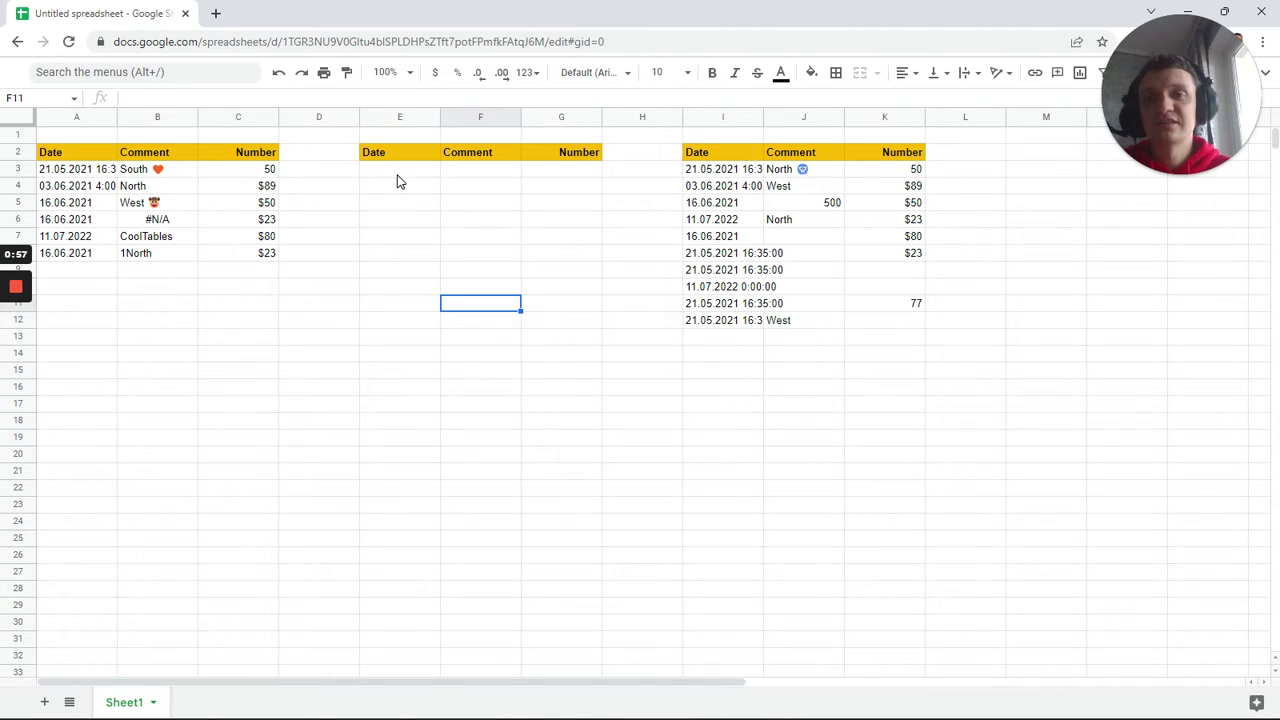
pyautogui.moveTo(397, 172); pyautogui.dragTo(569, 338)
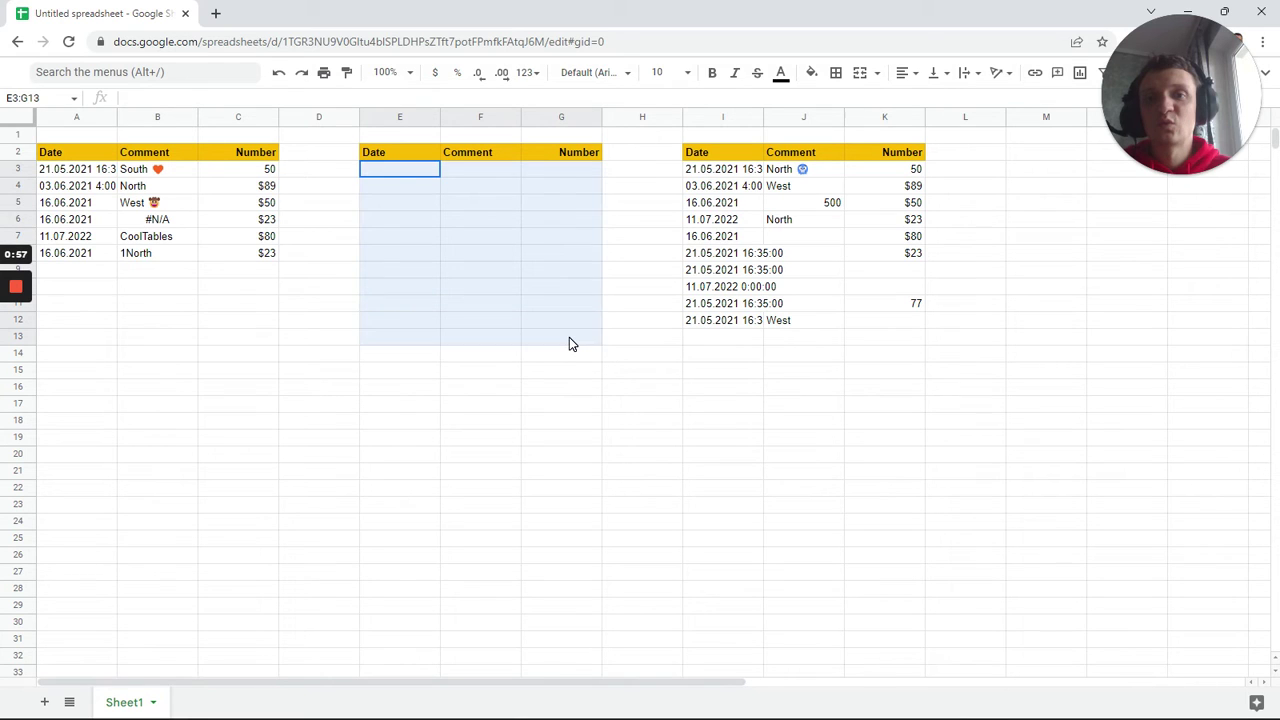
pyautogui.click(409, 176)
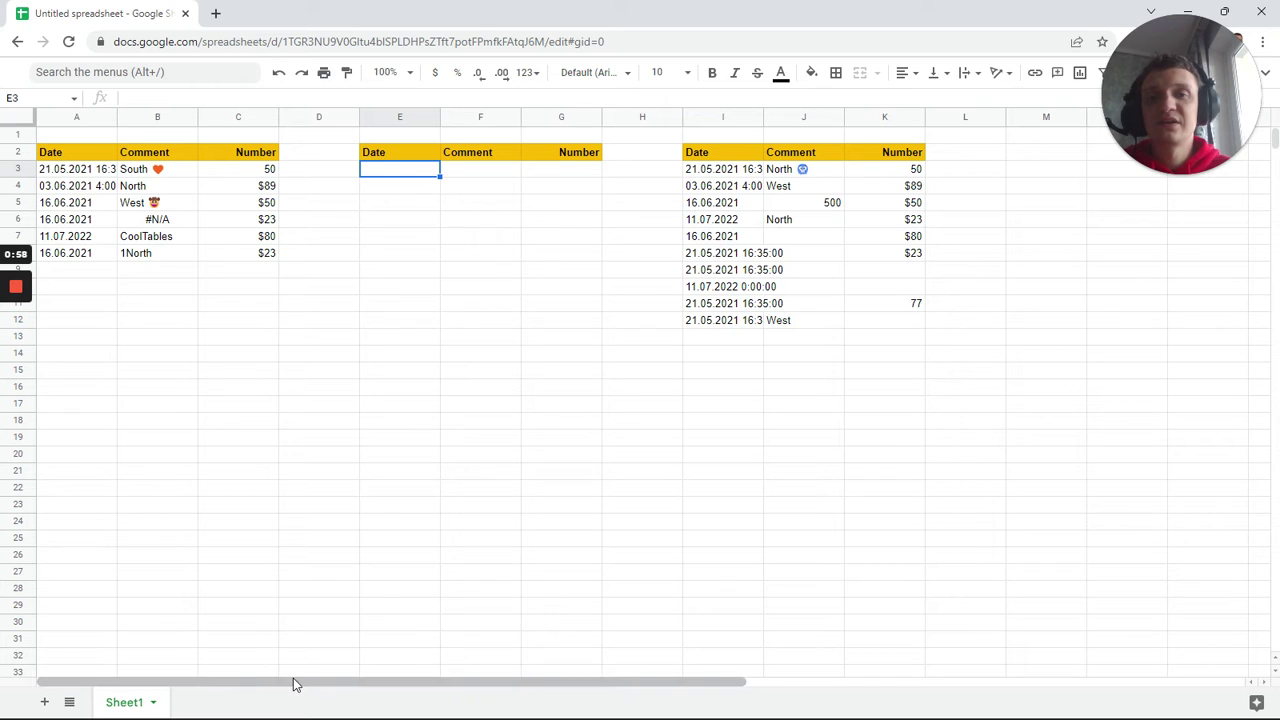
# Start the formula =FILTER({ in cell N3 and scroll back to column A.
pyautogui.moveTo(298, 679); pyautogui.dragTo(314, 686)
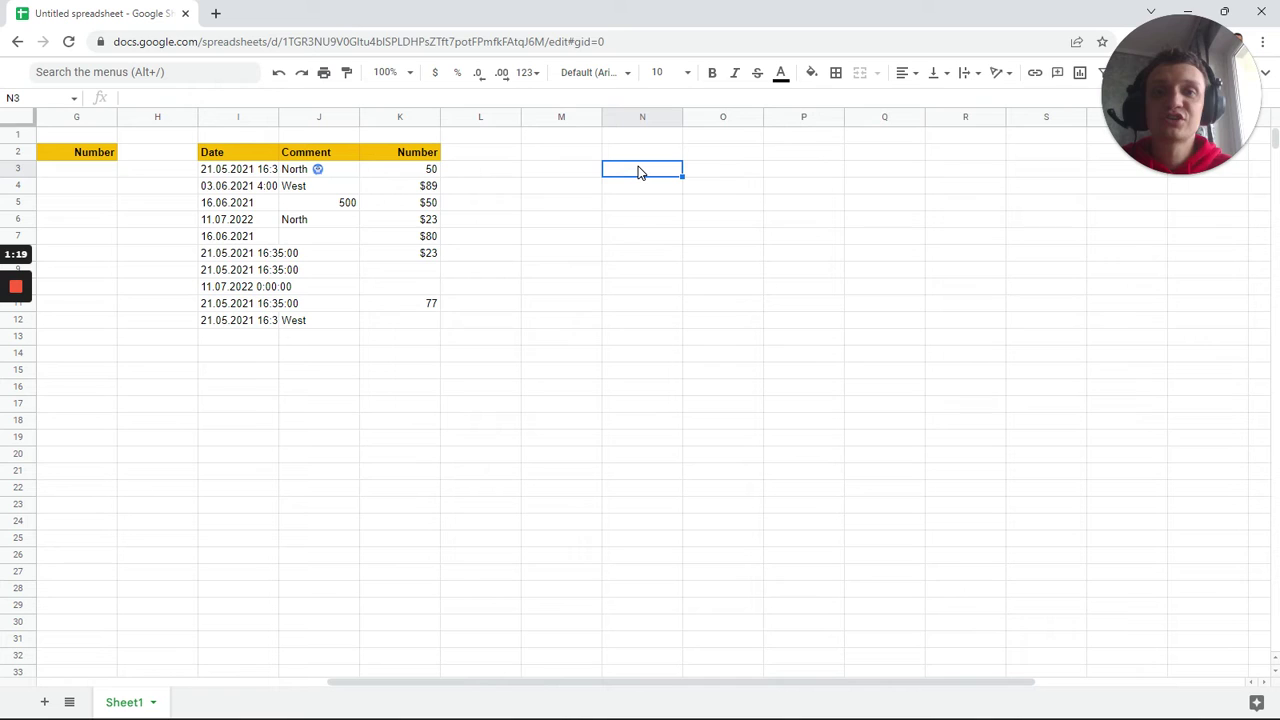
pyautogui.write('=')
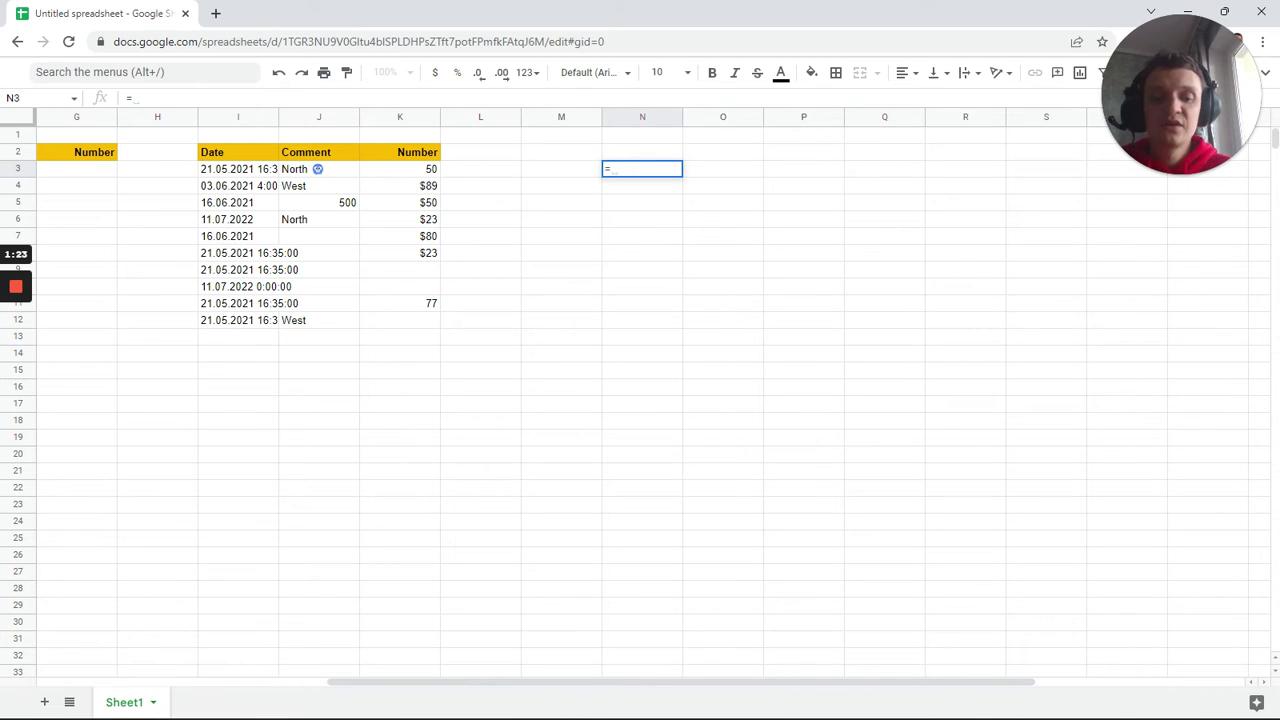
pyautogui.write('FILTER(')
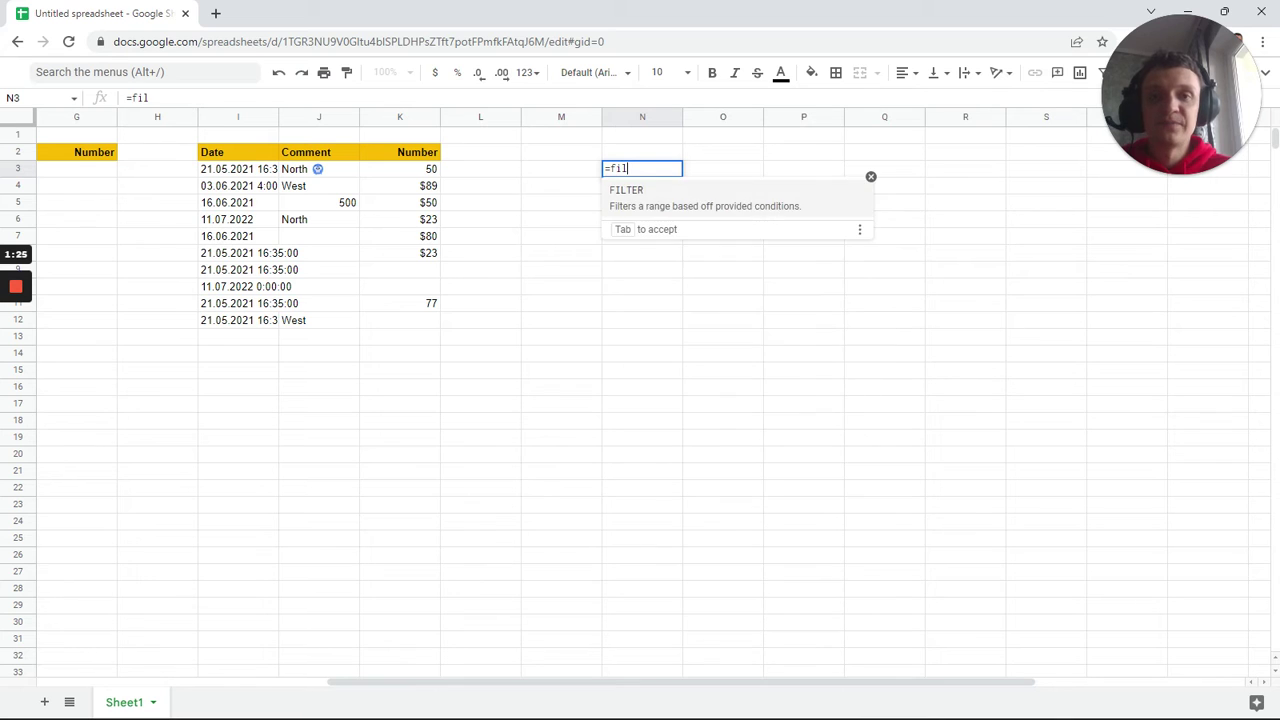
pyautogui.write('(')
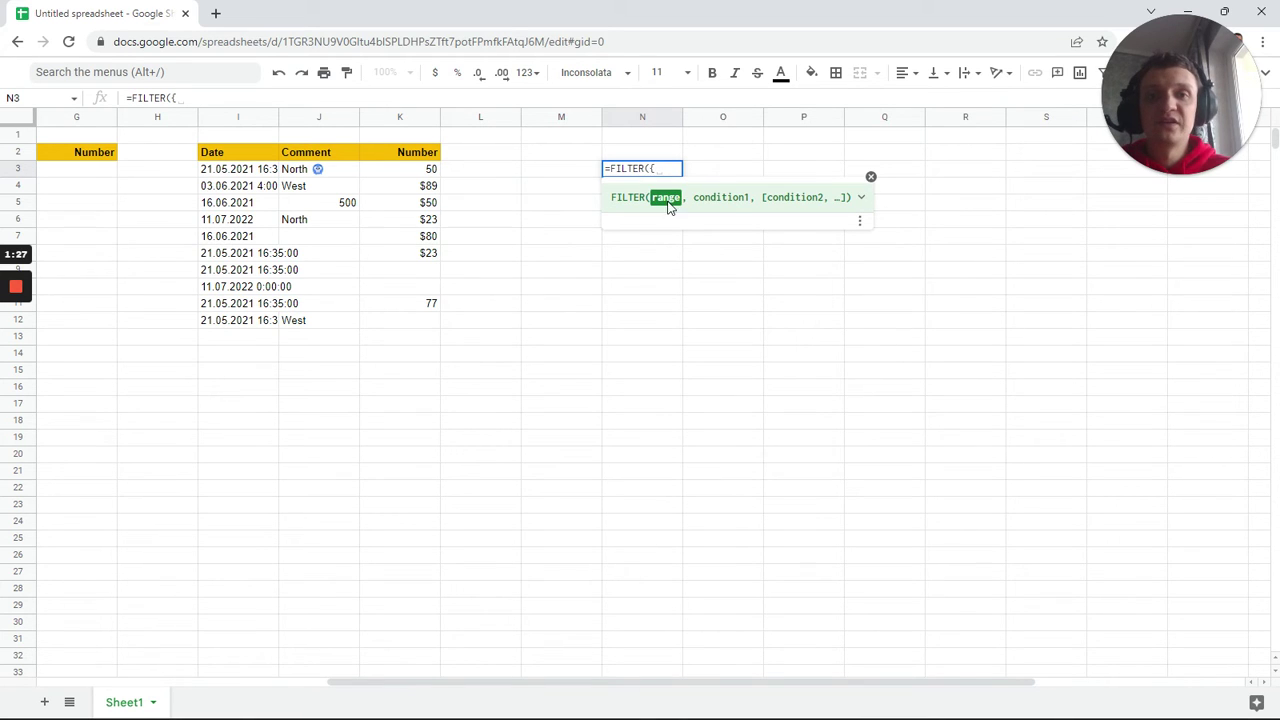
pyautogui.moveTo(703, 686); pyautogui.dragTo(346, 237)
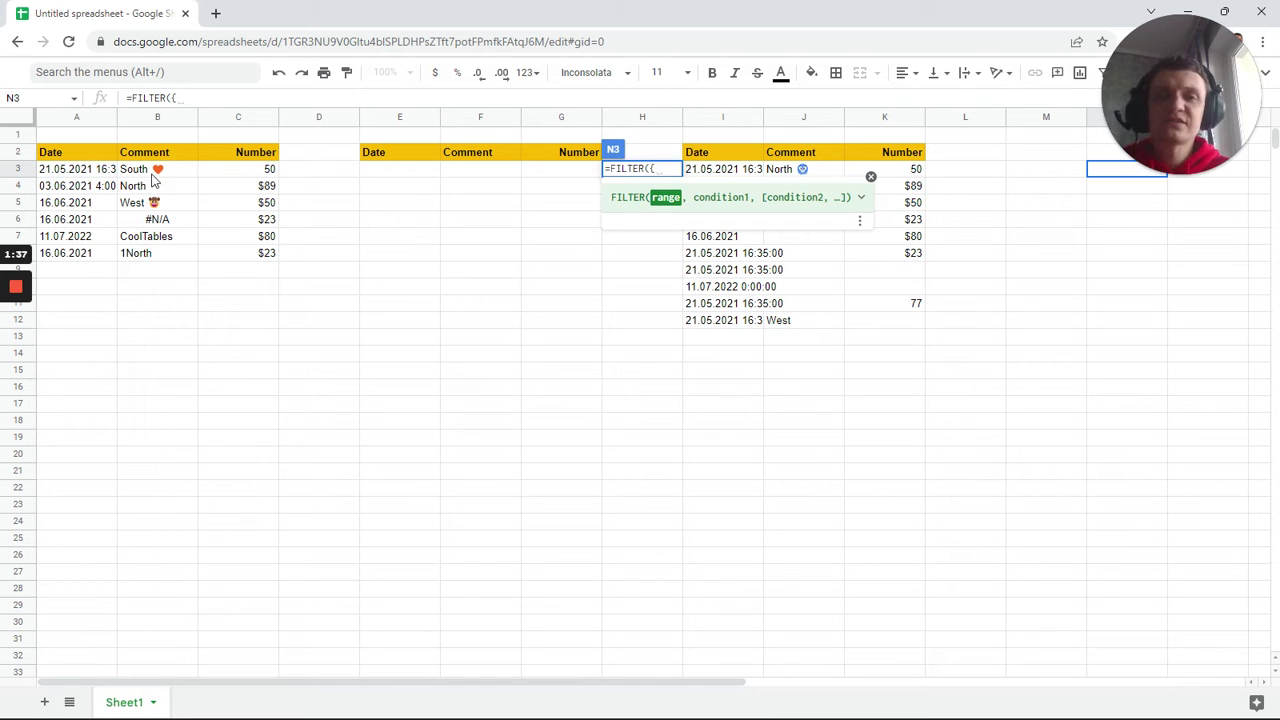
# Add the open-ended ranges A3:C, E3:G and I3:K to the formula and close it with }).
pyautogui.click(112, 172)
pyautogui.keyDown('shift'); pyautogui.click(256, 298); pyautogui.keyUp('shift')
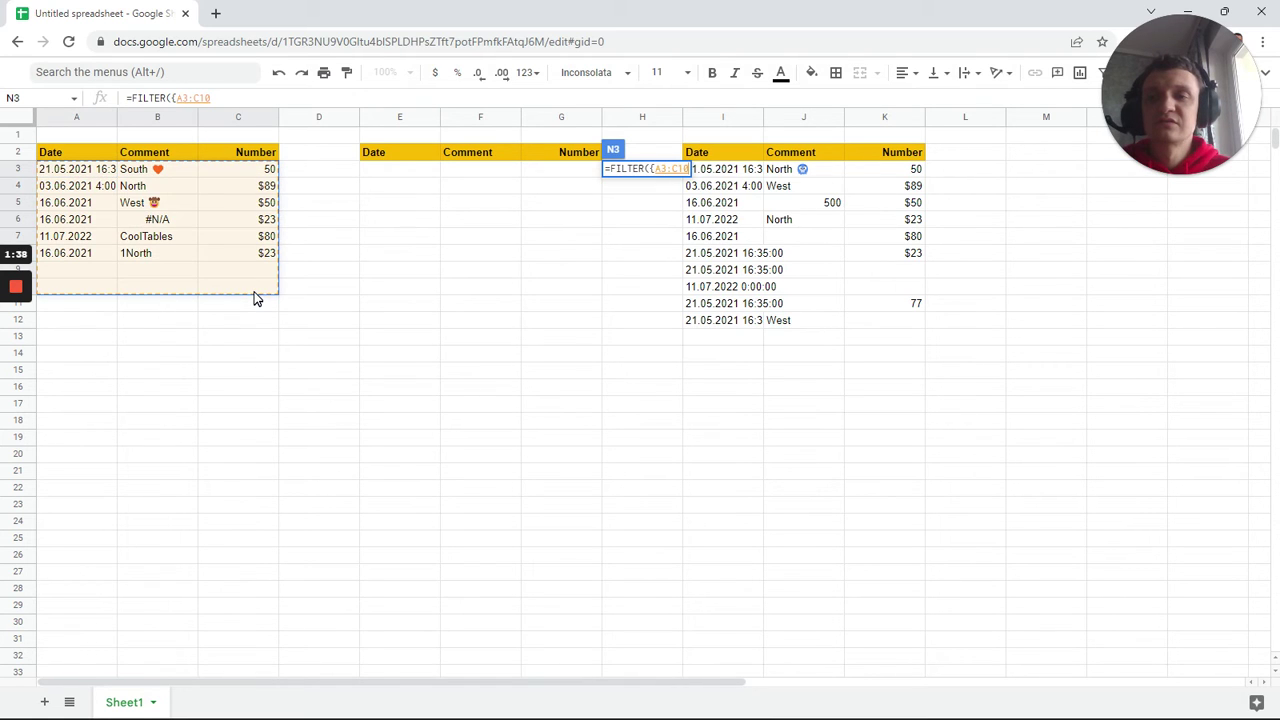
pyautogui.press('BackSpace')
pyautogui.press('BackSpace')
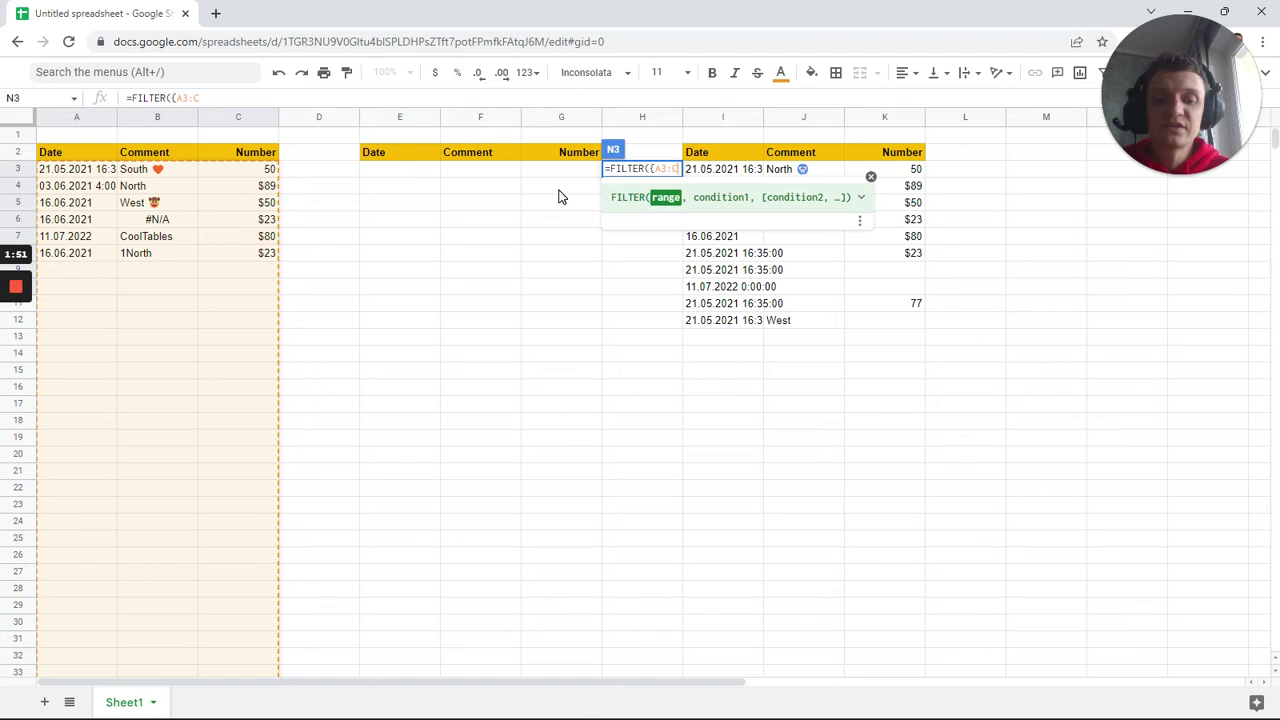
pyautogui.write(',')
pyautogui.moveTo(418, 177); pyautogui.dragTo(577, 278)
pyautogui.press('BackSpace')
pyautogui.write(',')
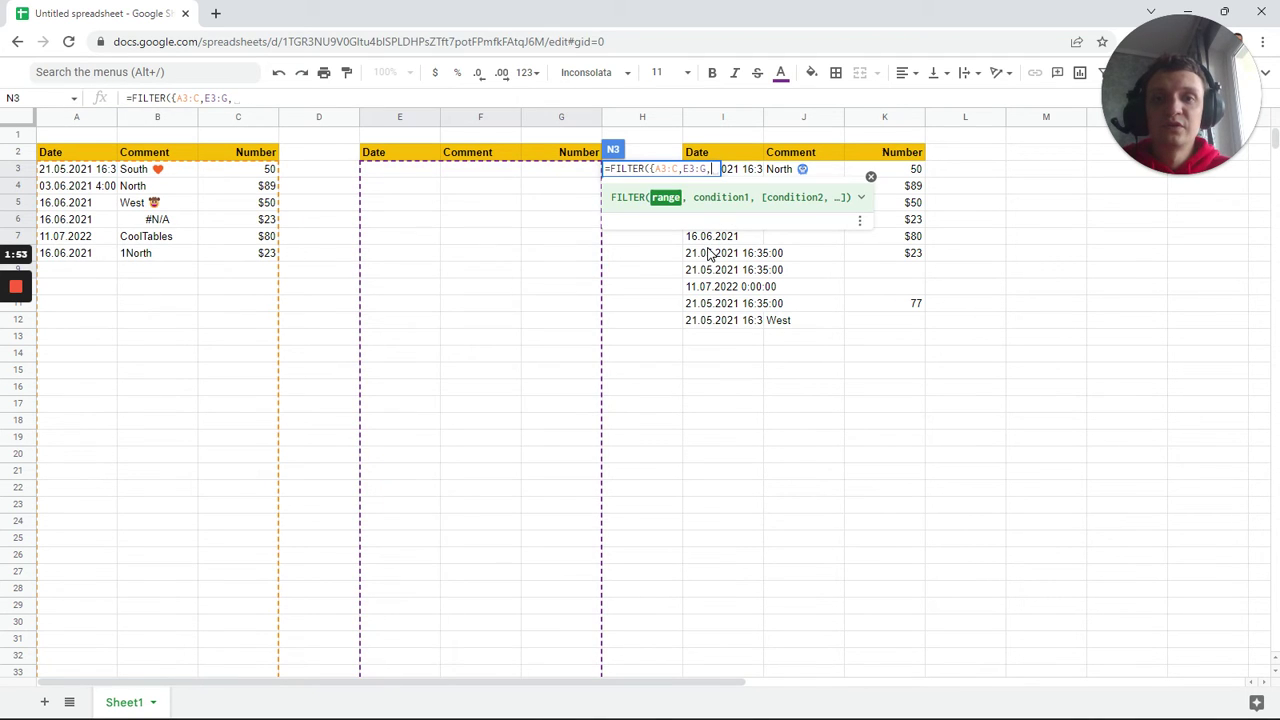
pyautogui.moveTo(905, 170); pyautogui.dragTo(729, 334)
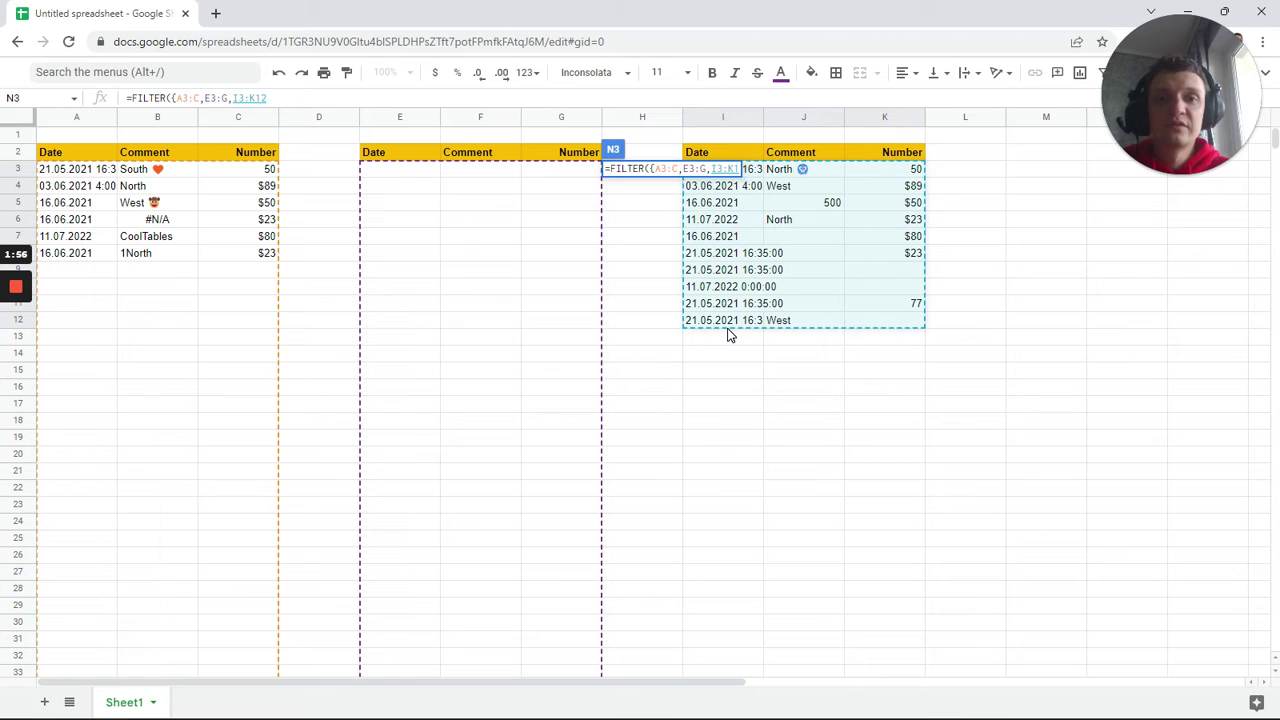
pyautogui.press('BackSpace')
pyautogui.press('BackSpace')
pyautogui.press('BackSpace')
pyautogui.write('})')
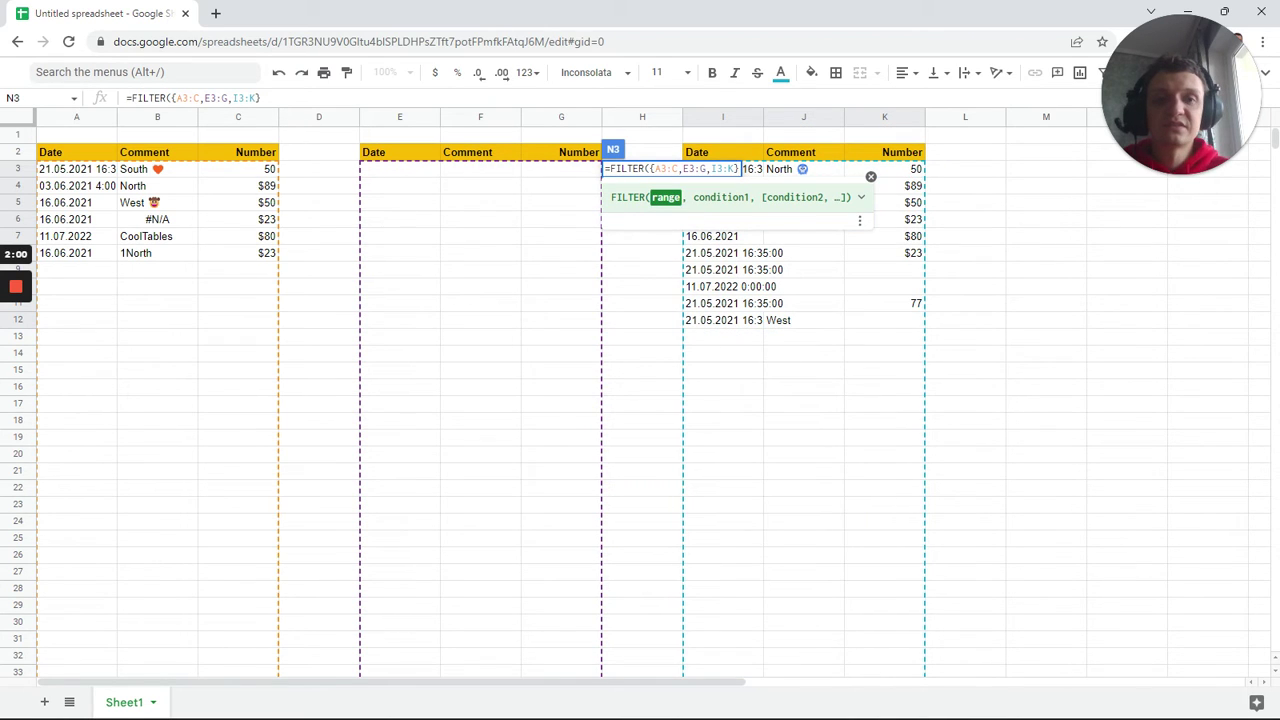
# Replace the commas between the ranges with semicolons to stack them vertically.
pyautogui.press('Left')
pyautogui.press('Left')
pyautogui.press('Left')
pyautogui.press('Left')
pyautogui.press('Left')
pyautogui.press('Left')
pyautogui.press('Left')
pyautogui.press('Left')
pyautogui.press('Left')
pyautogui.press('Left')
pyautogui.press('Left')
pyautogui.press('BackSpace')
pyautogui.write(';')
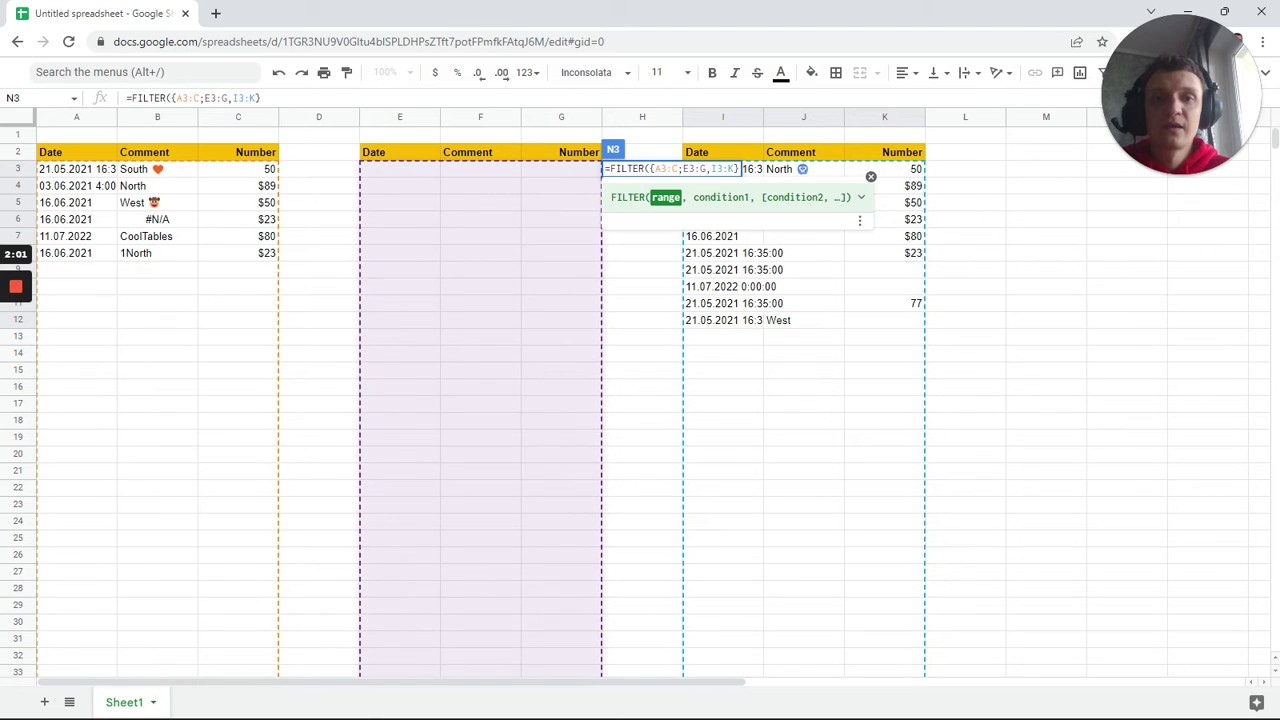
pyautogui.moveTo(710, 169); pyautogui.dragTo(704, 171)
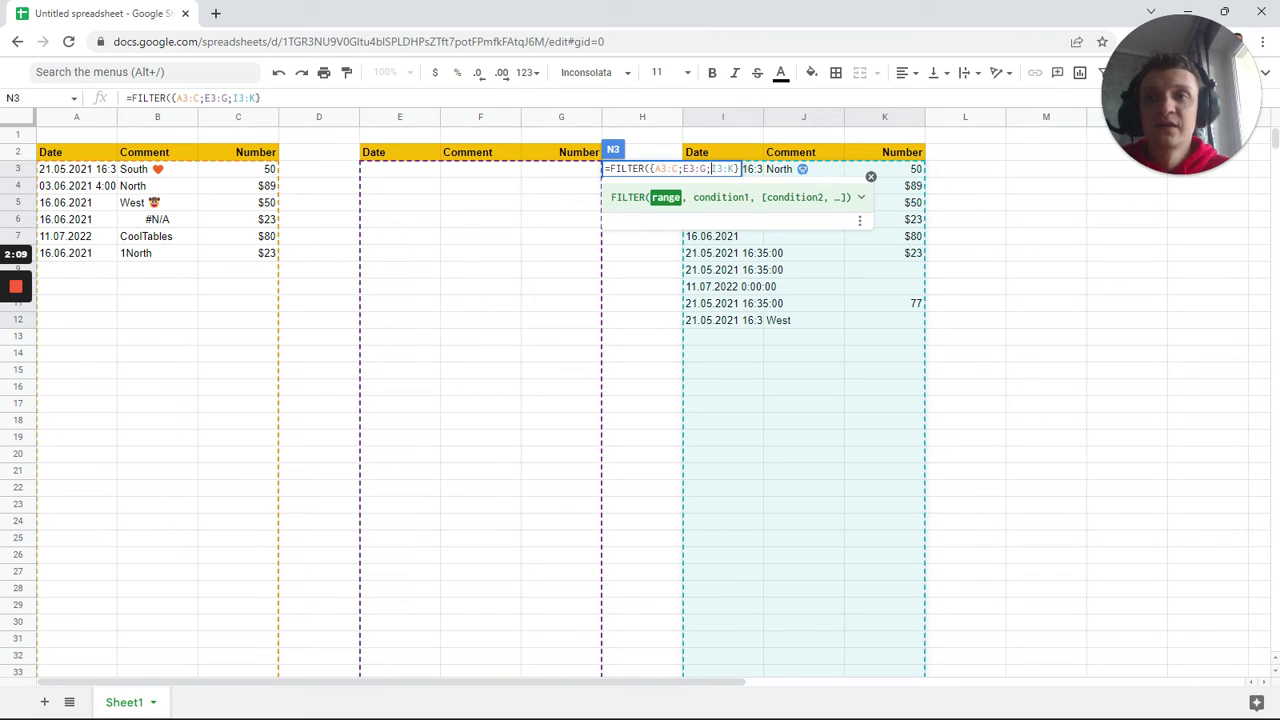
pyautogui.doubleClick(188, 98)
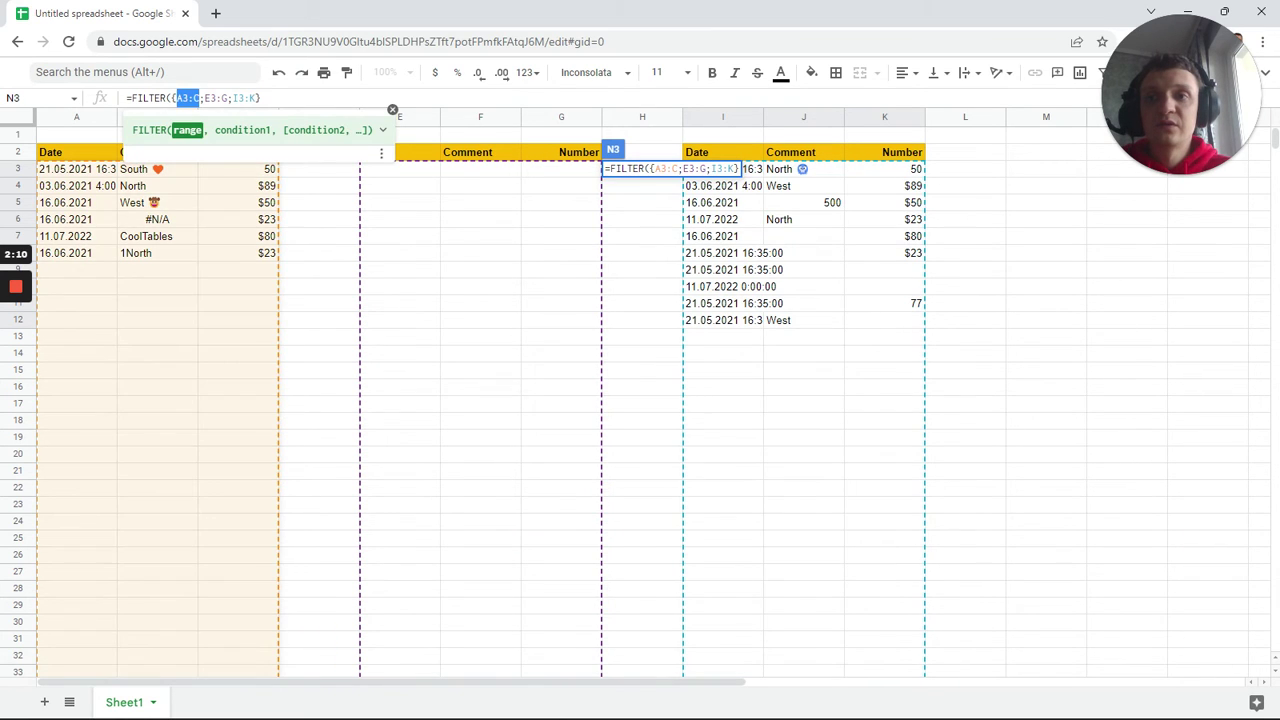
pyautogui.moveTo(78, 178); pyautogui.dragTo(90, 210)
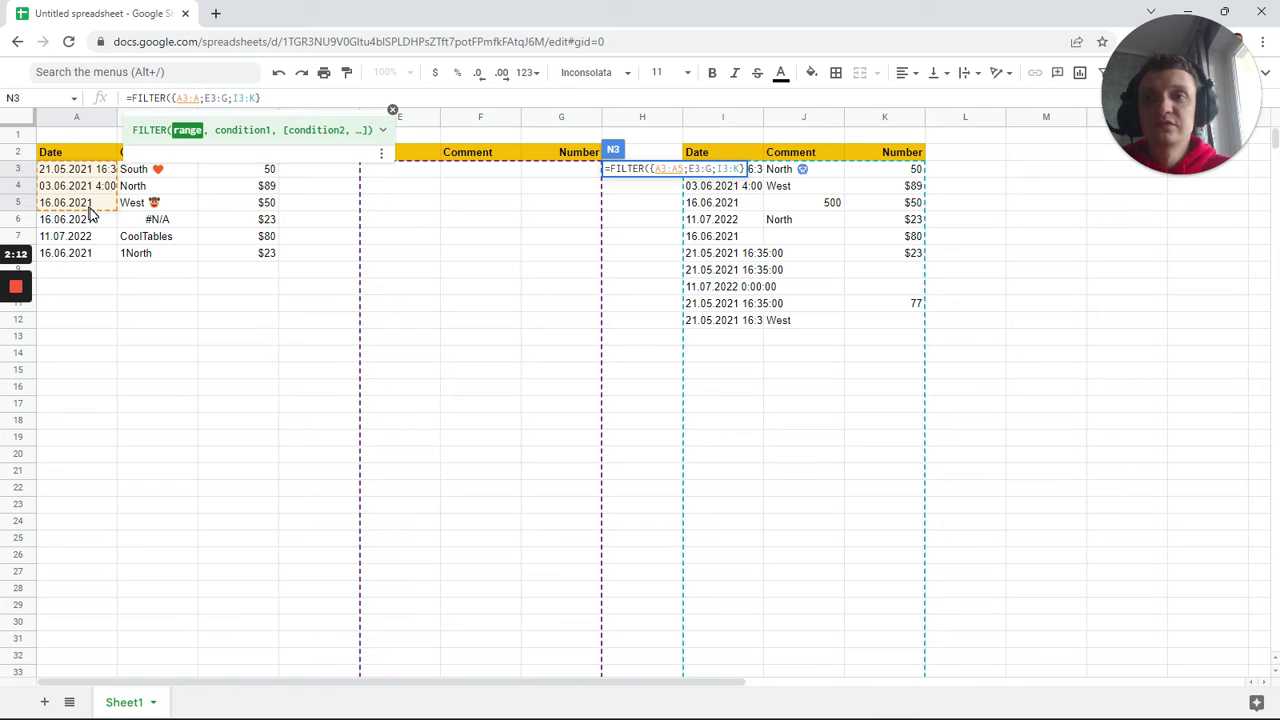
pyautogui.press('BackSpace')
pyautogui.write(',')
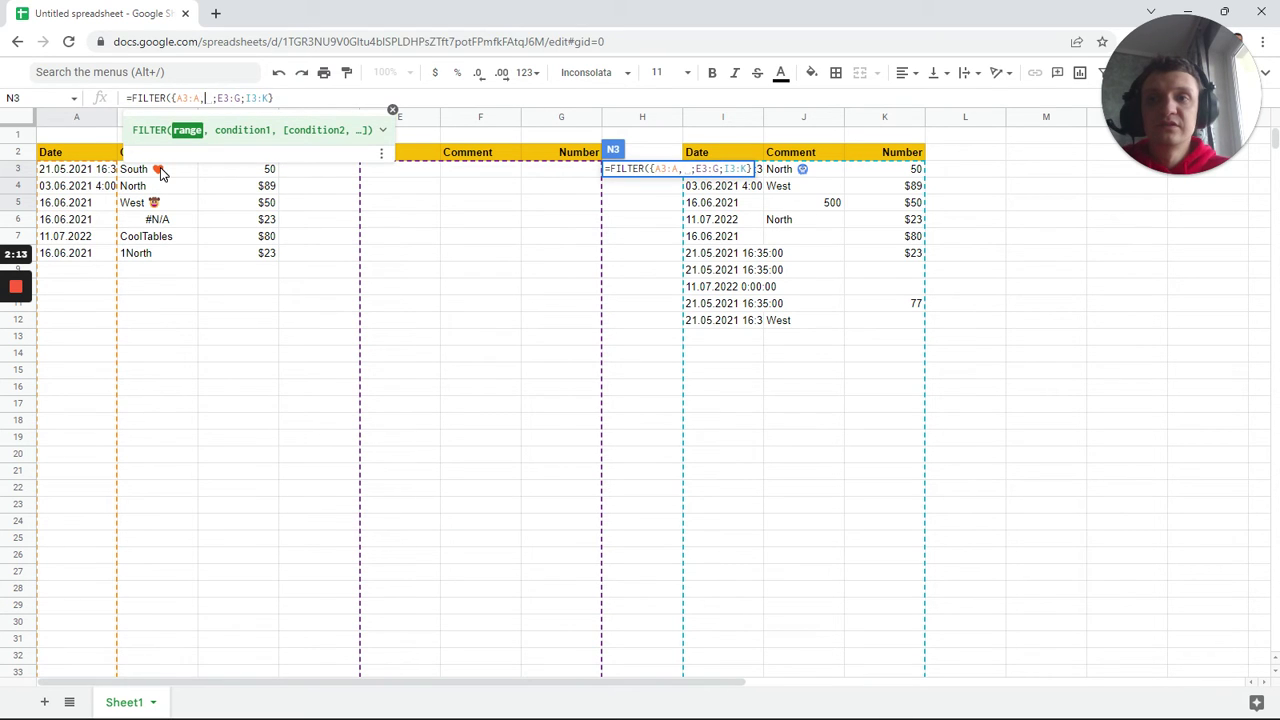
pyautogui.moveTo(160, 172); pyautogui.dragTo(165, 228)
pyautogui.press('BackSpace')
pyautogui.write(',')
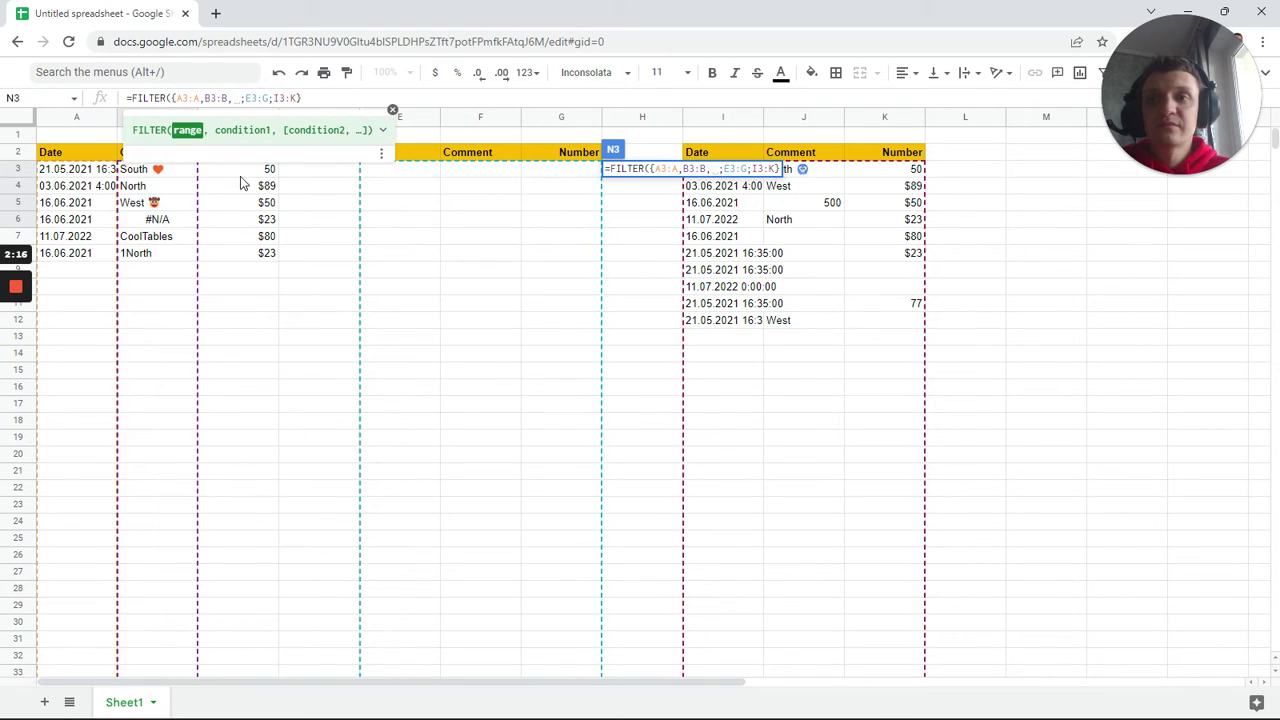
pyautogui.moveTo(240, 176); pyautogui.dragTo(232, 223)
pyautogui.press('BackSpace')
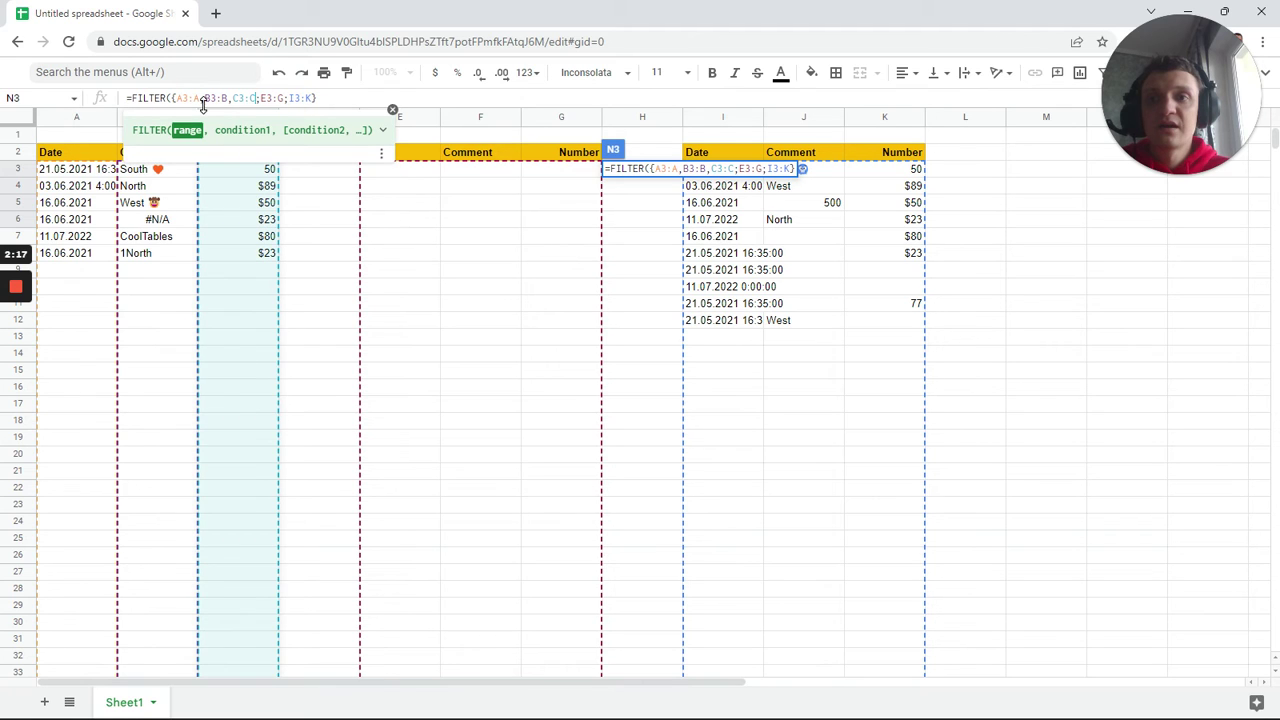
pyautogui.moveTo(249, 98); pyautogui.dragTo(193, 98)
pyautogui.press('BackSpace')
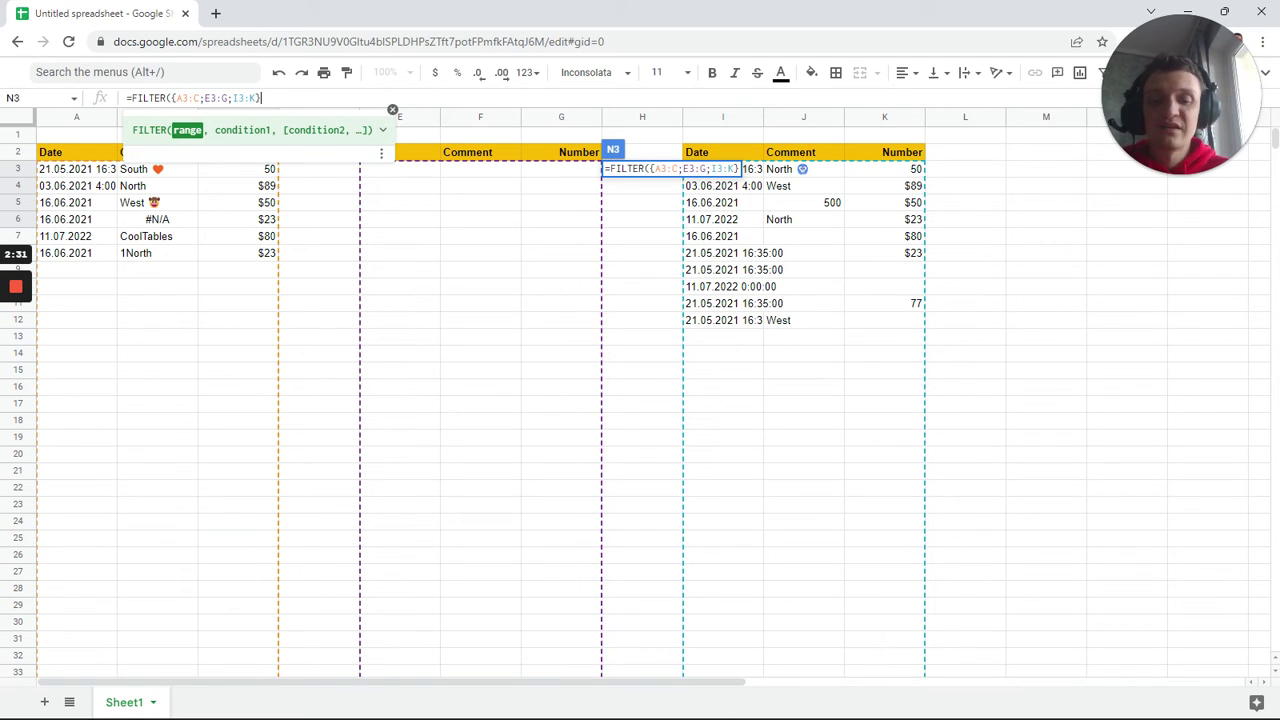
# Add a condition array {A3:A,E3:E,I3:I} of the three Date columns.
pyautogui.write(',')
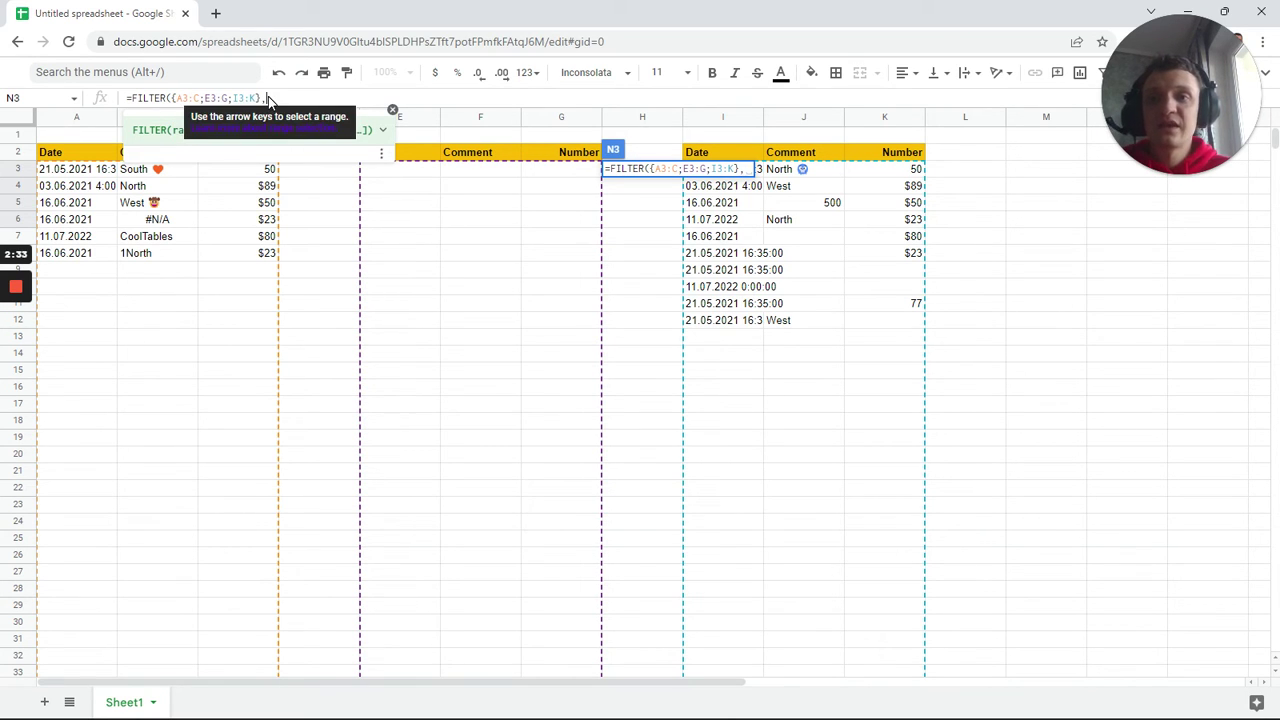
pyautogui.write('{')
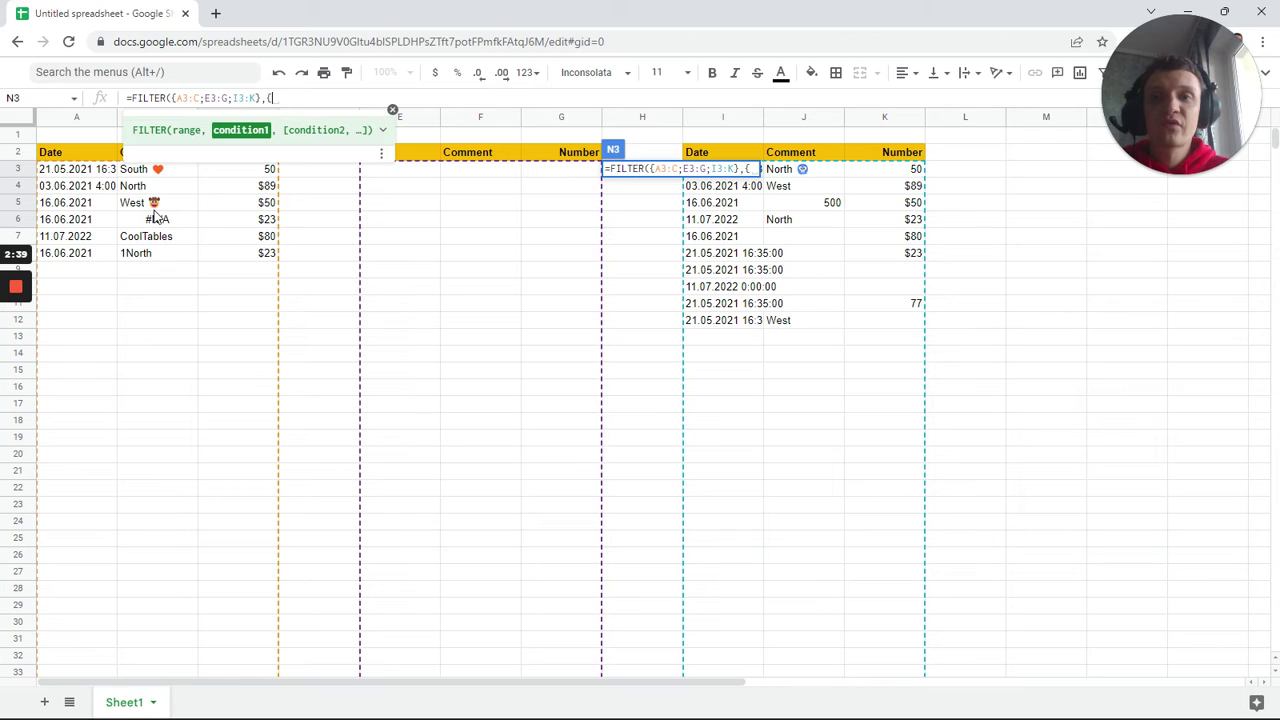
pyautogui.moveTo(103, 170); pyautogui.dragTo(98, 233)
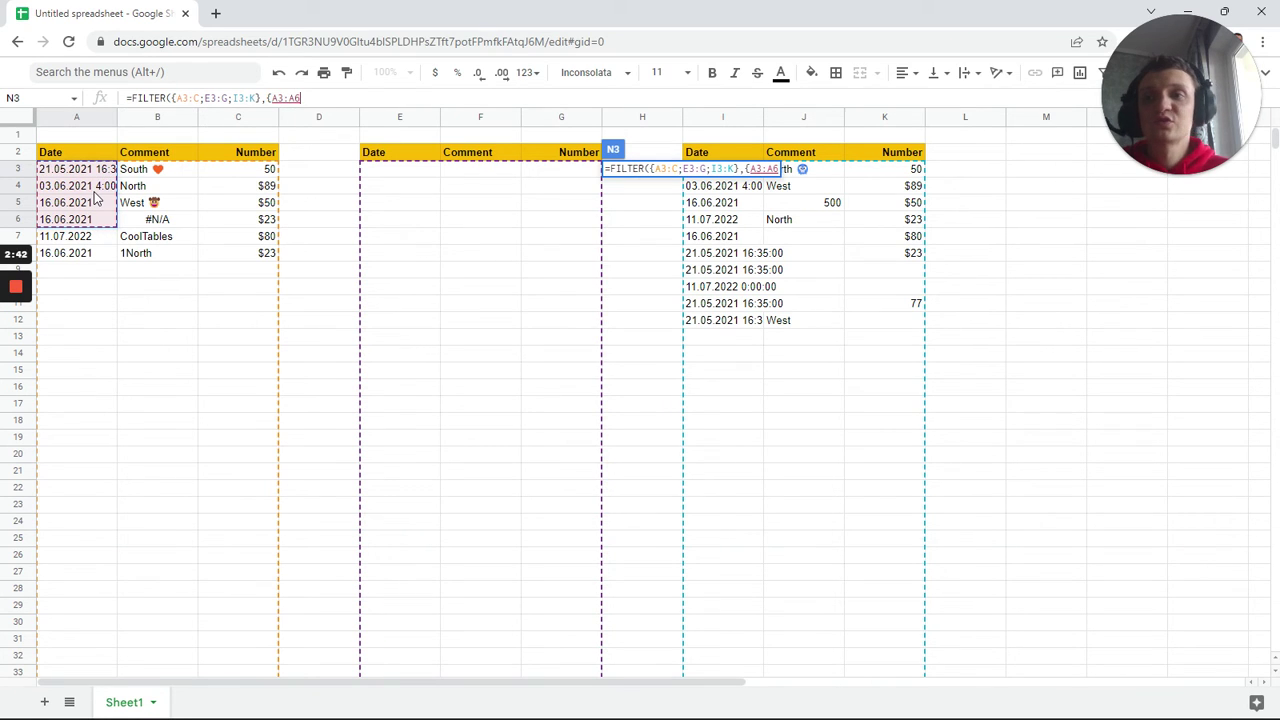
pyautogui.press('BackSpace')
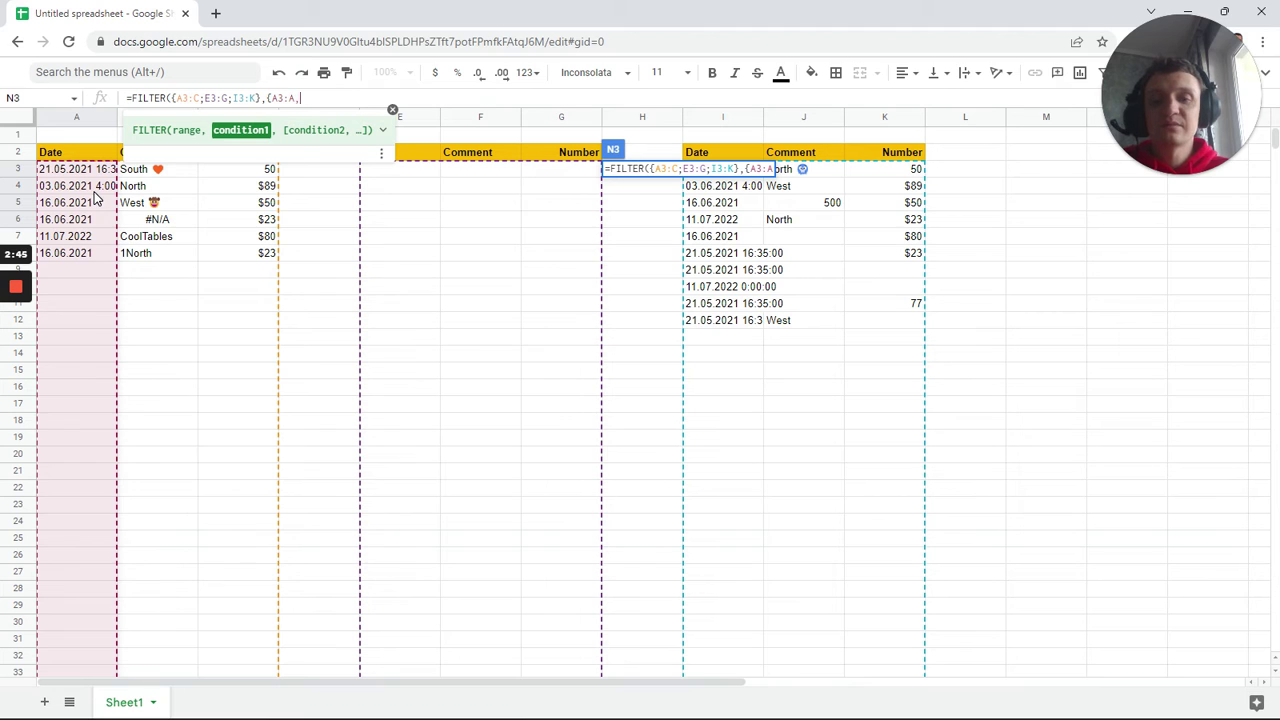
pyautogui.write(',')
pyautogui.moveTo(400, 169); pyautogui.dragTo(401, 230)
pyautogui.press('BackSpace')
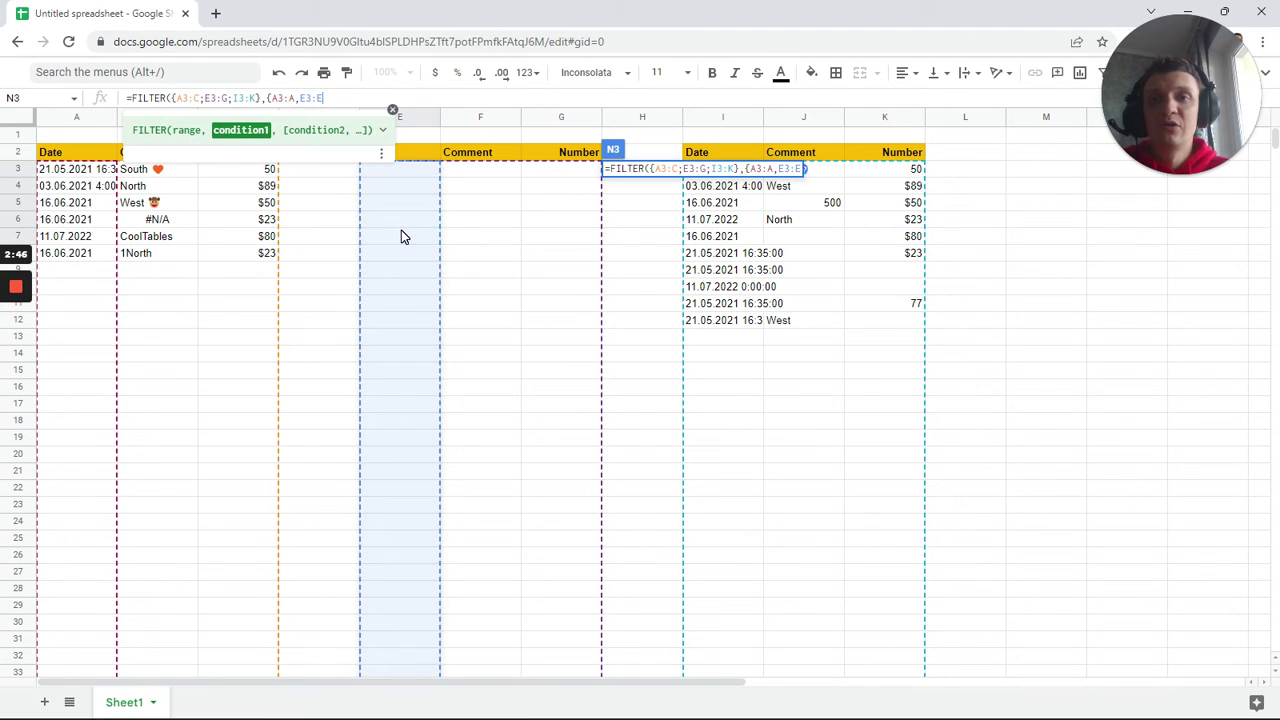
pyautogui.write(',')
pyautogui.moveTo(712, 318); pyautogui.dragTo(705, 170)
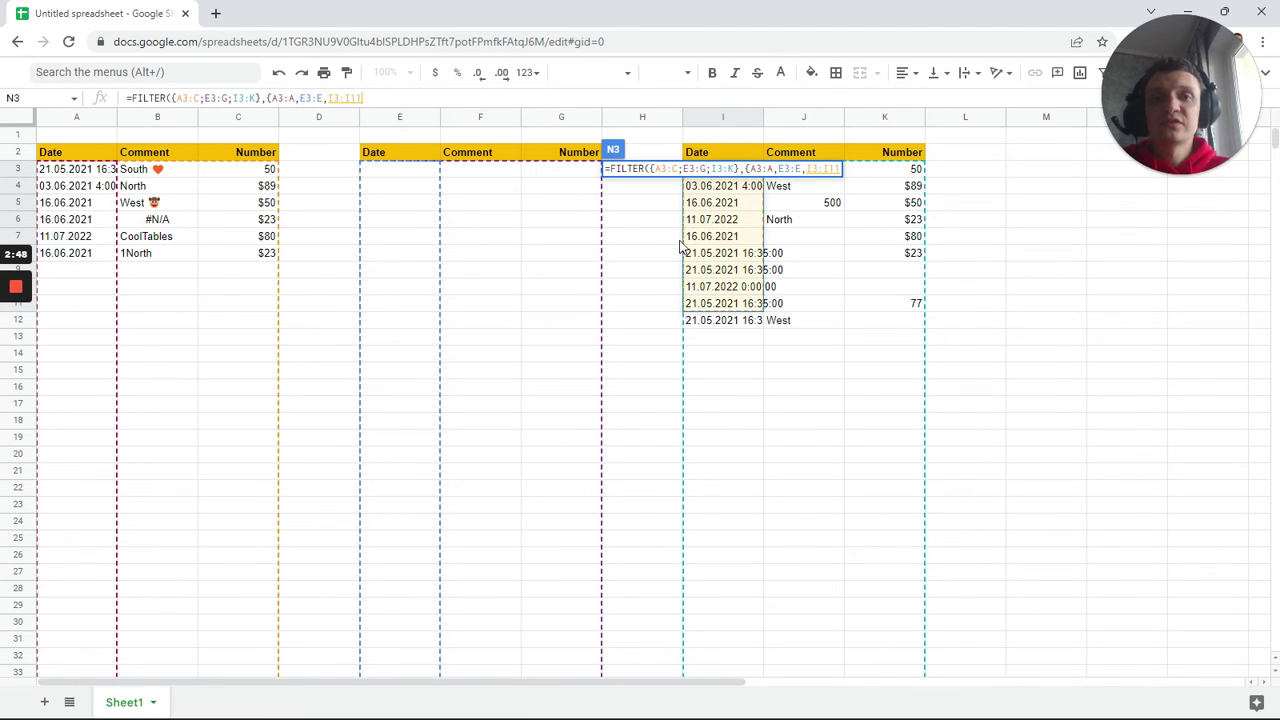
pyautogui.press('BackSpace')
pyautogui.press('BackSpace')
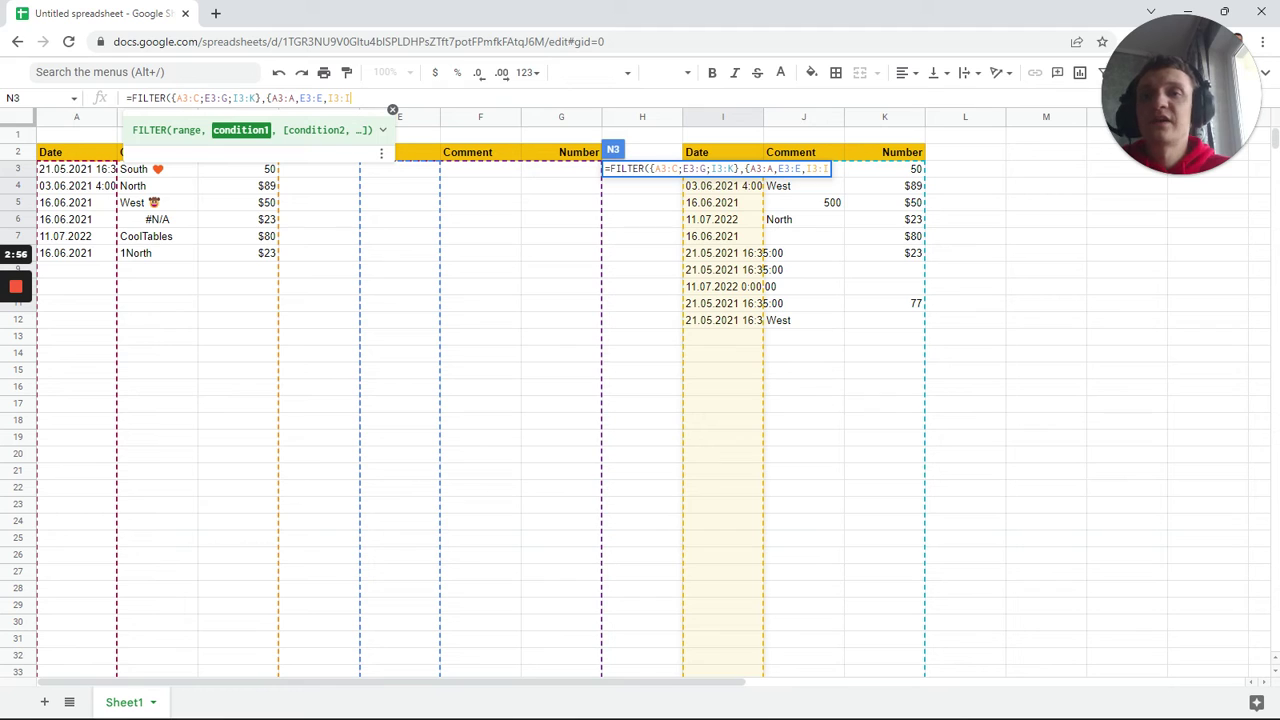
pyautogui.write('}')
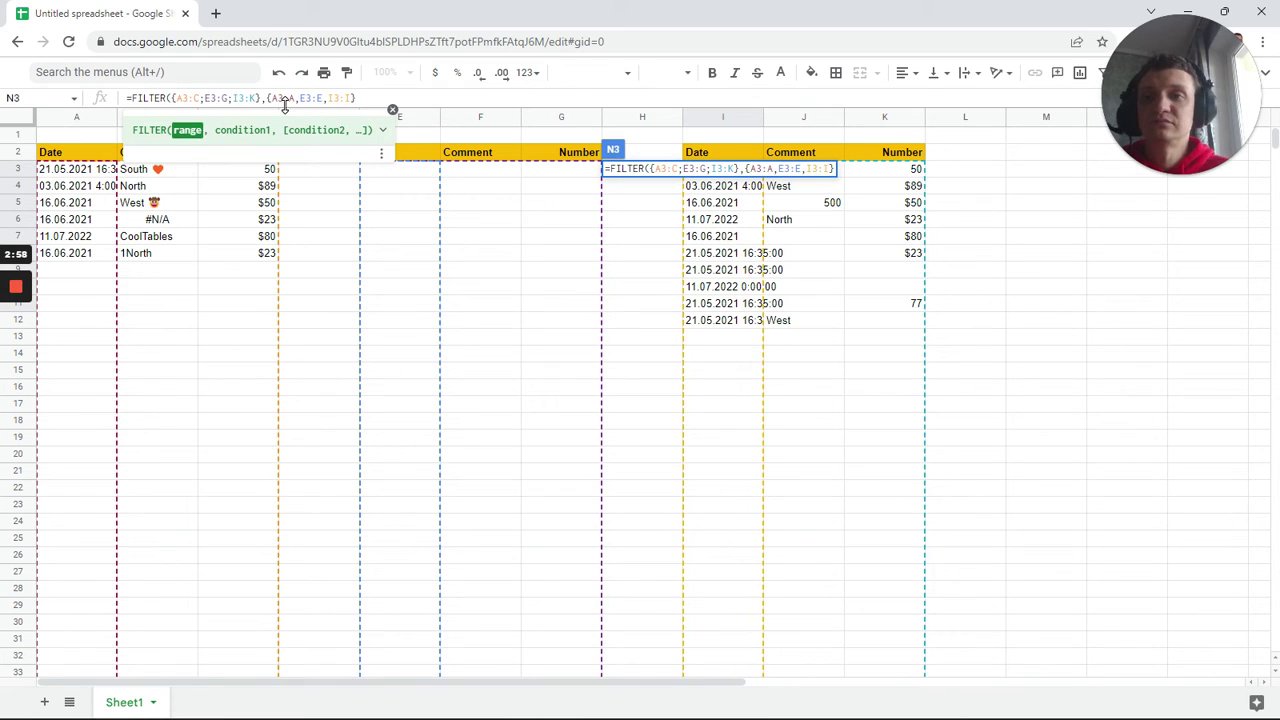
# Finish the condition with <>"" and enter the formula, which returns #VALUE!
pyautogui.moveTo(267, 98); pyautogui.dragTo(355, 98)
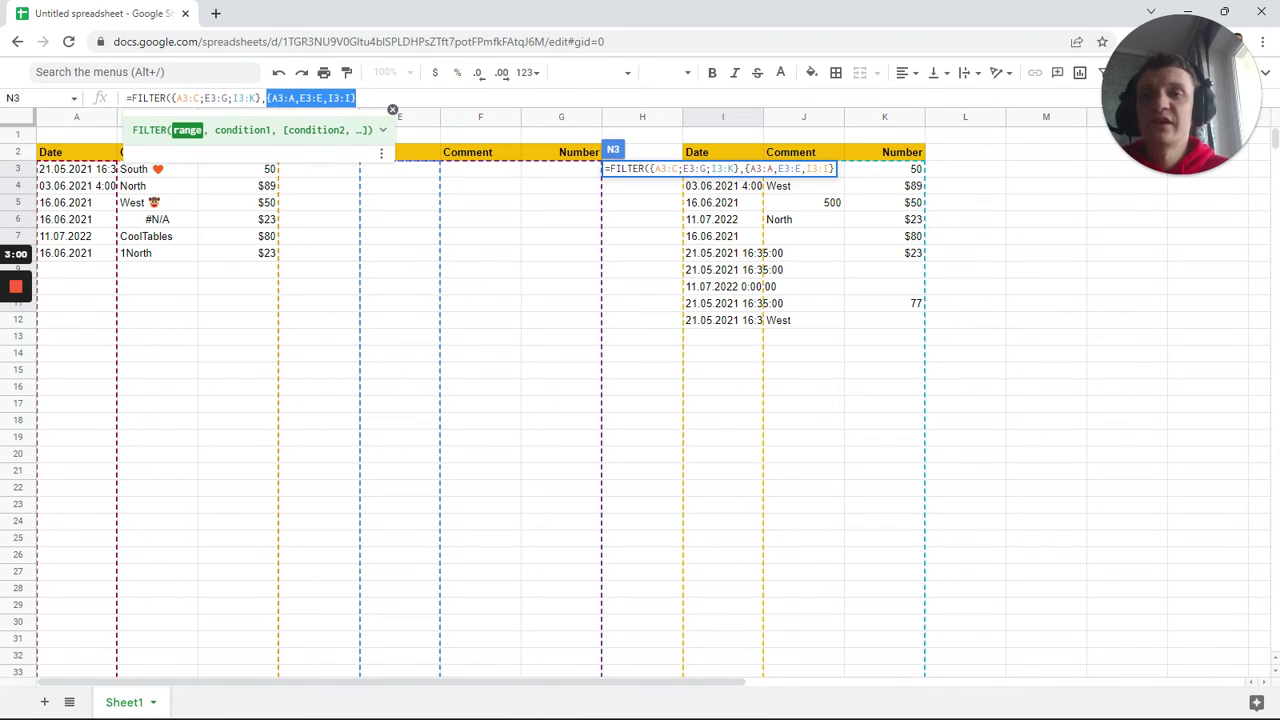
pyautogui.moveTo(172, 98); pyautogui.dragTo(261, 98)
pyautogui.click(357, 98)
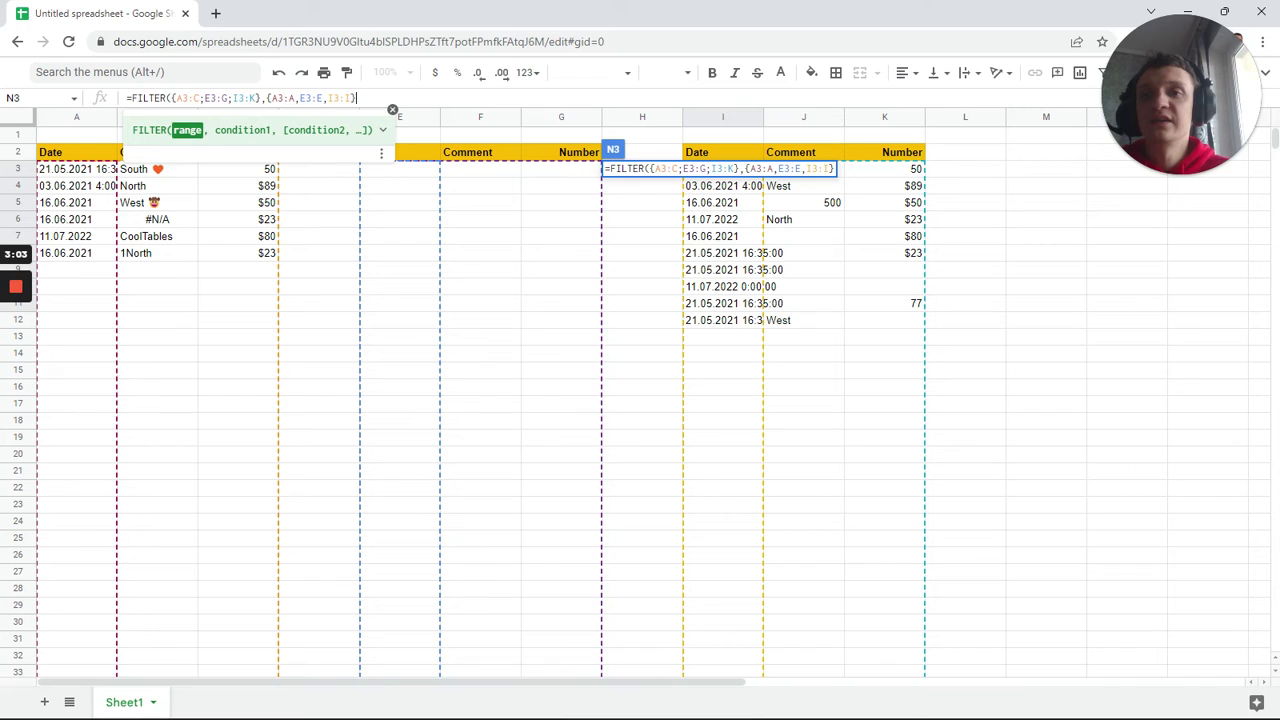
pyautogui.write('<>""')
pyautogui.press('Return')
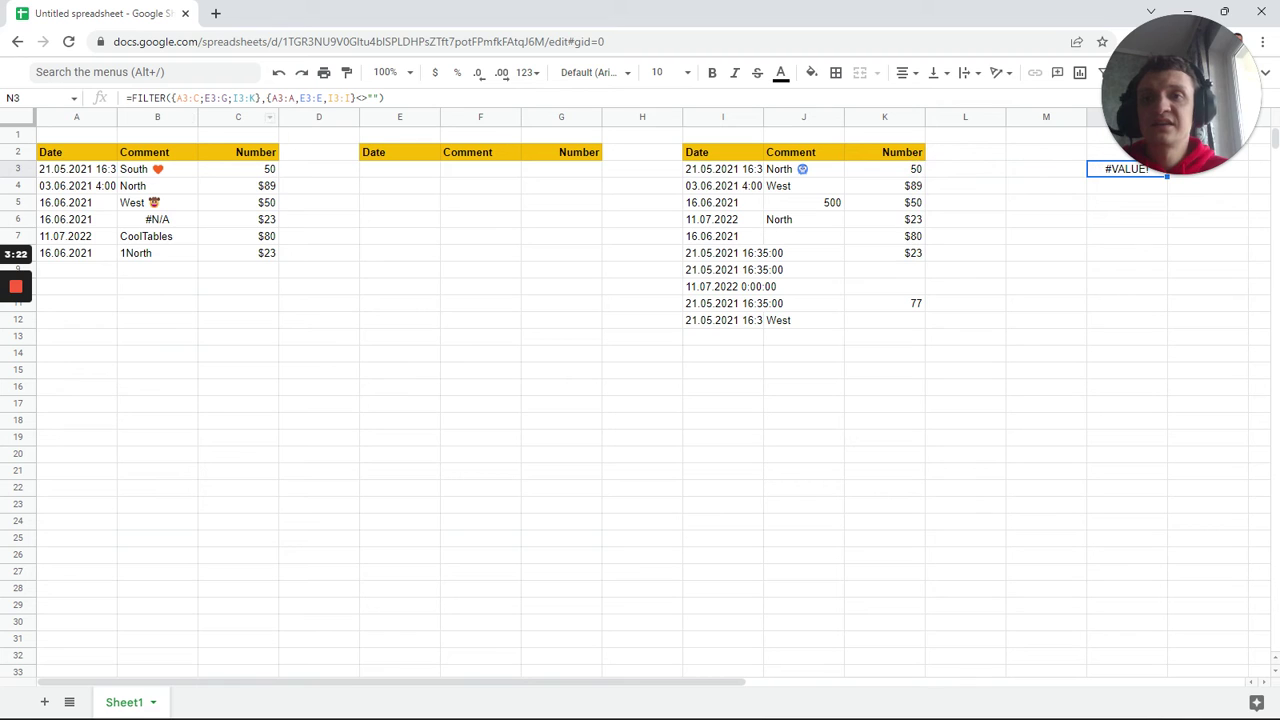
# Change the condition to {A3:A;E3:E;I3:I} so the combined rows spill through row 18.
pyautogui.click(295, 97)
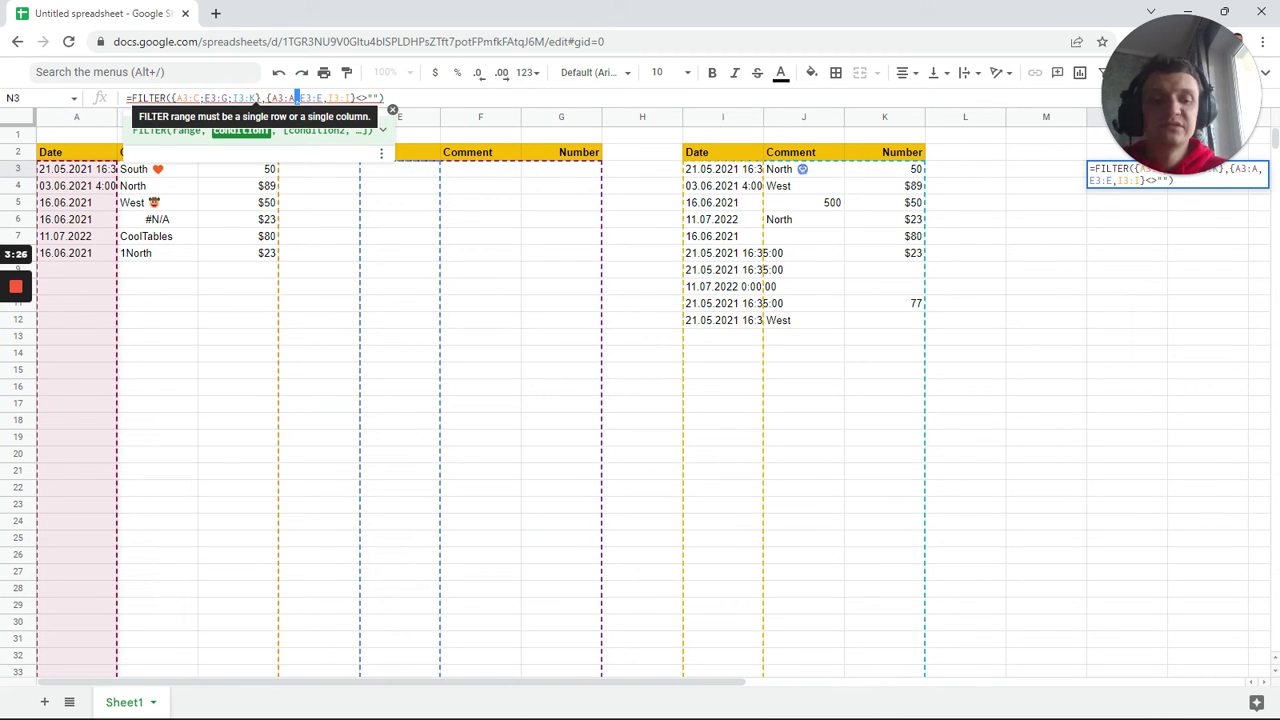
pyautogui.press('Right')
pyautogui.press('Right')
pyautogui.press('Right')
pyautogui.press('Right')
pyautogui.press('Right')
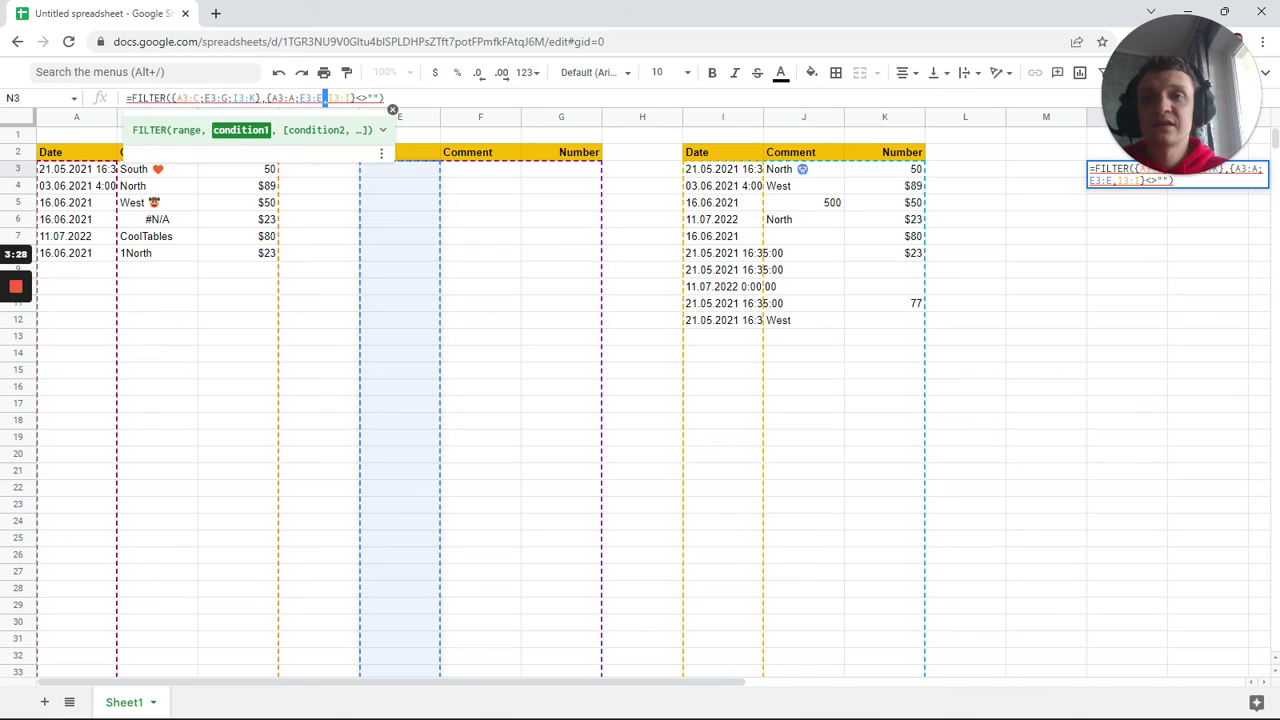
pyautogui.press('Right')
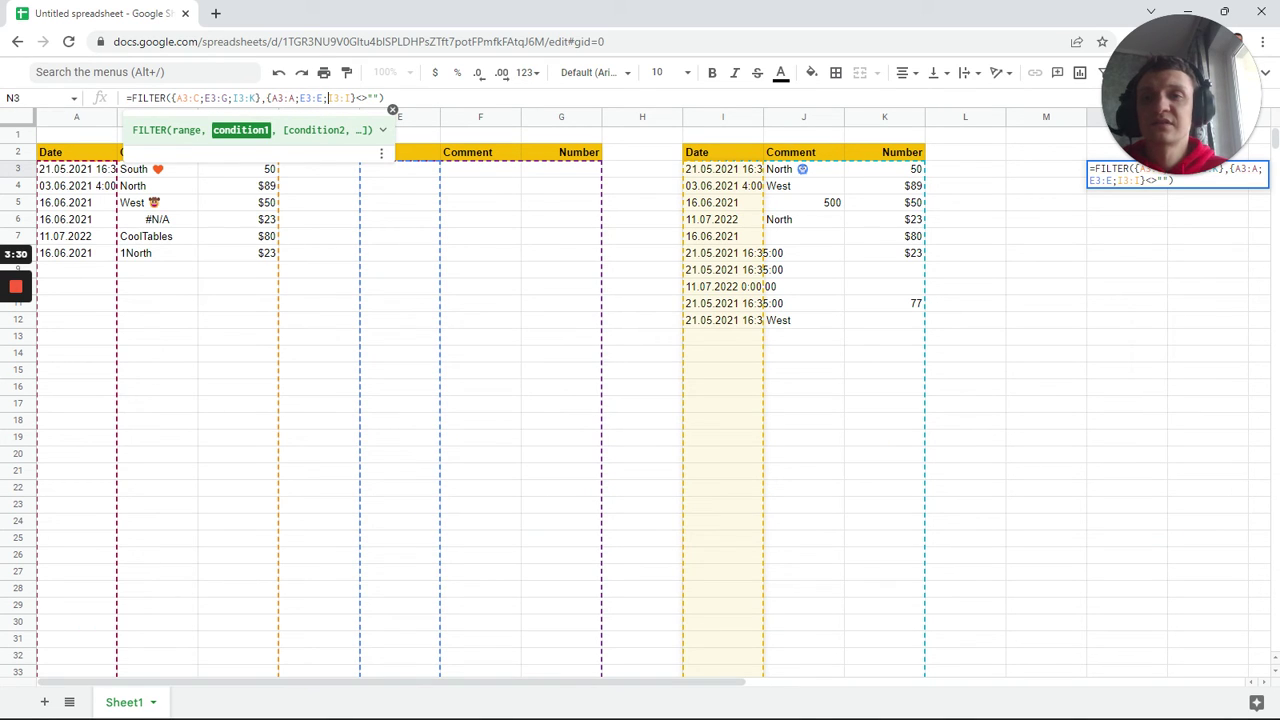
pyautogui.press('Right')
pyautogui.press('Right')
pyautogui.press('Right')
pyautogui.press('Right')
pyautogui.press('Right')
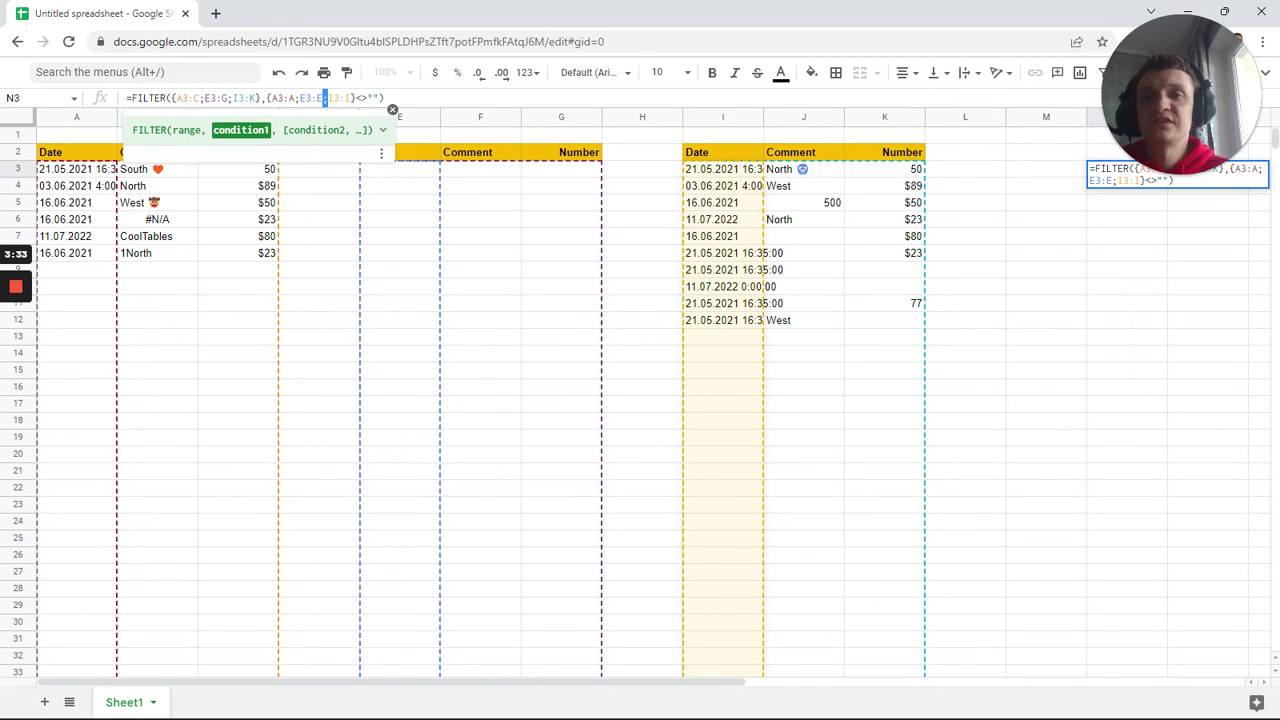
pyautogui.press('Tab')
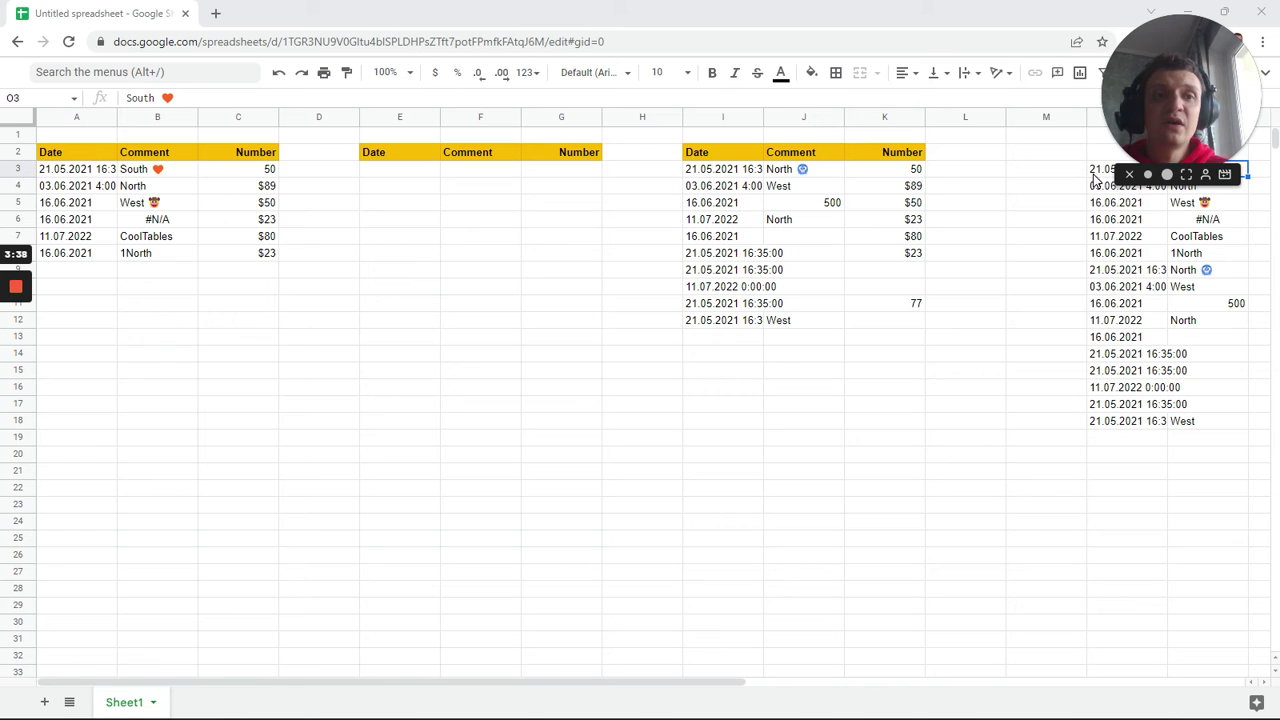
# Auto-fit column N so the full dates and times show.
pyautogui.click(965, 420)
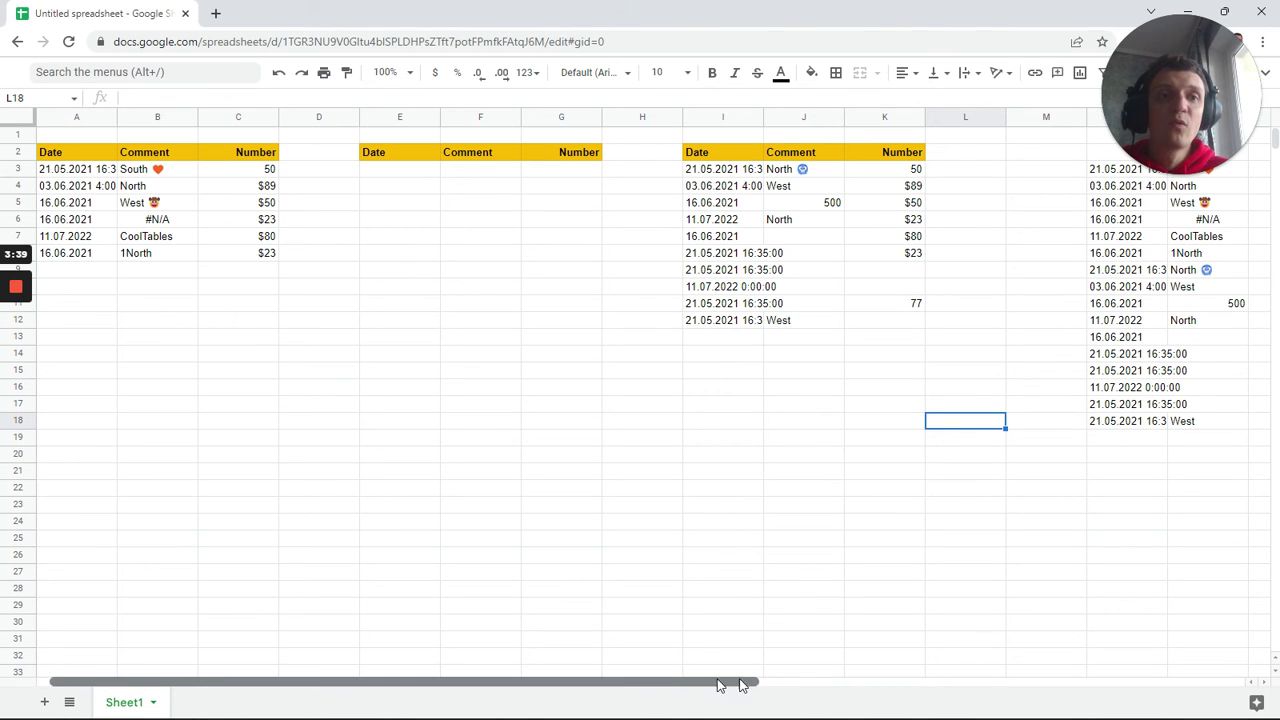
pyautogui.moveTo(717, 683); pyautogui.dragTo(913, 669)
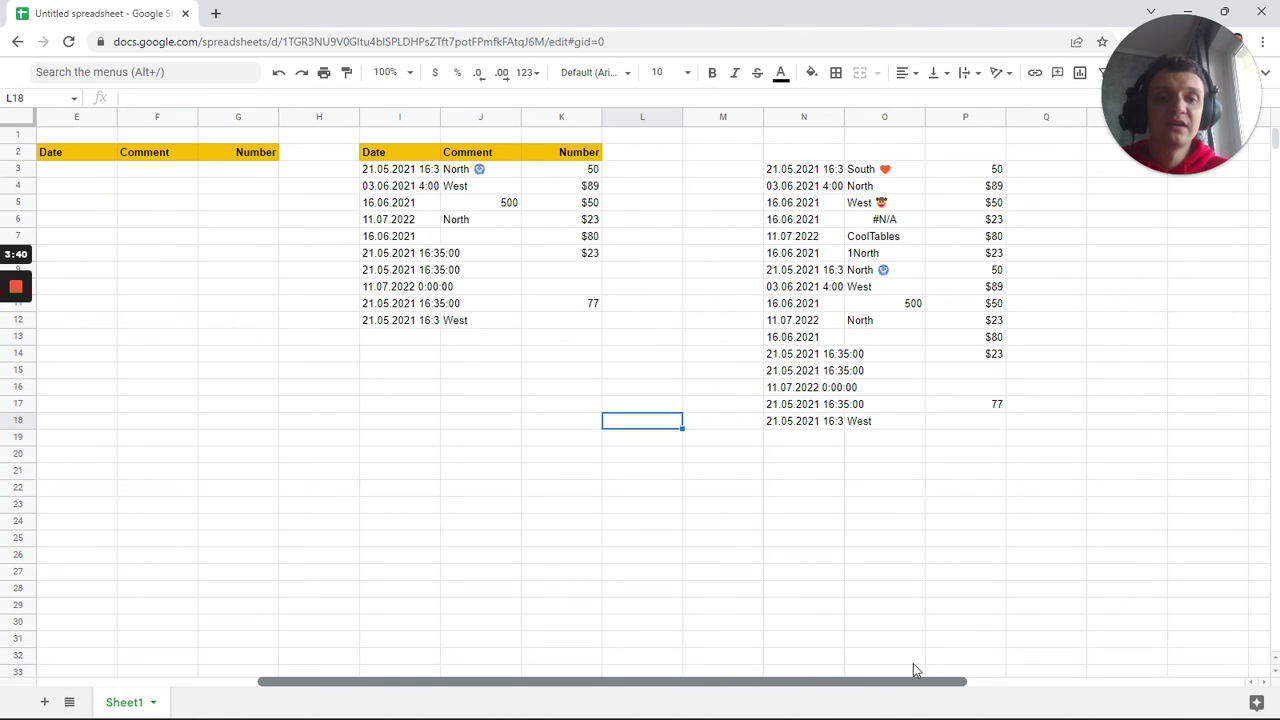
pyautogui.moveTo(843, 116); pyautogui.dragTo(843, 116)
pyautogui.doubleClick(843, 116)
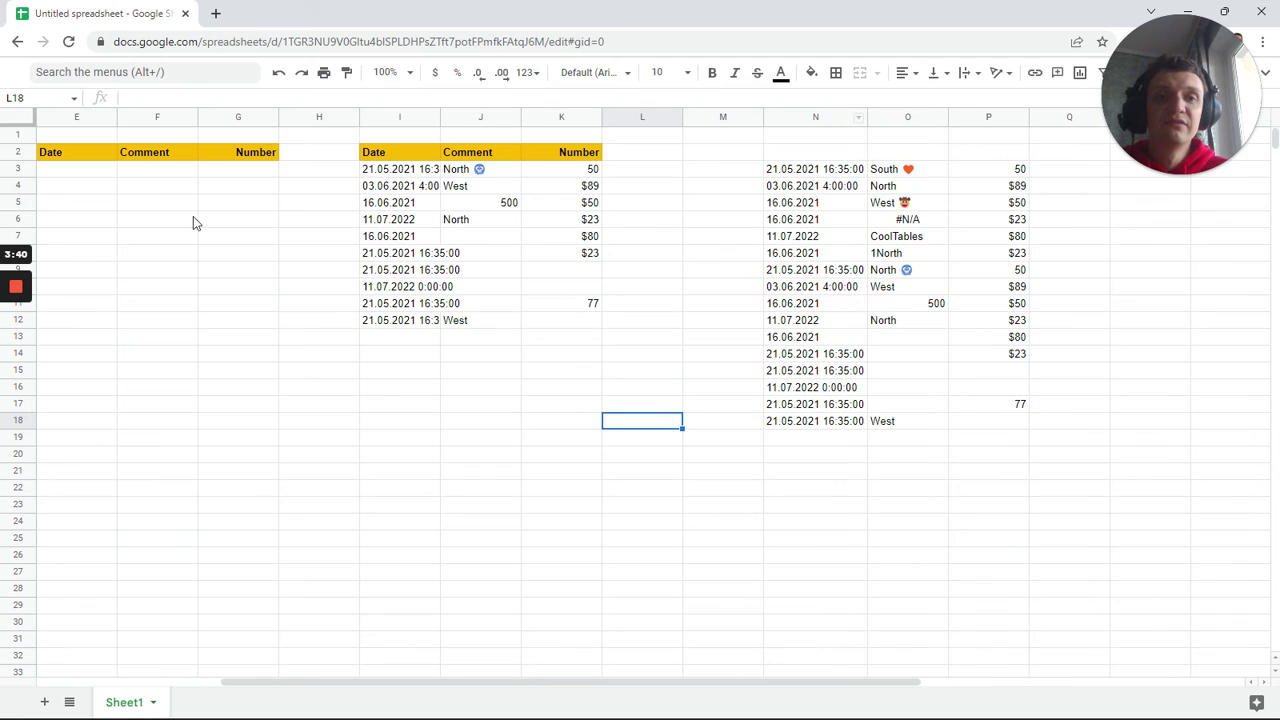
# Compare the source table ranges with the combined list in N3.
pyautogui.click(92, 175)
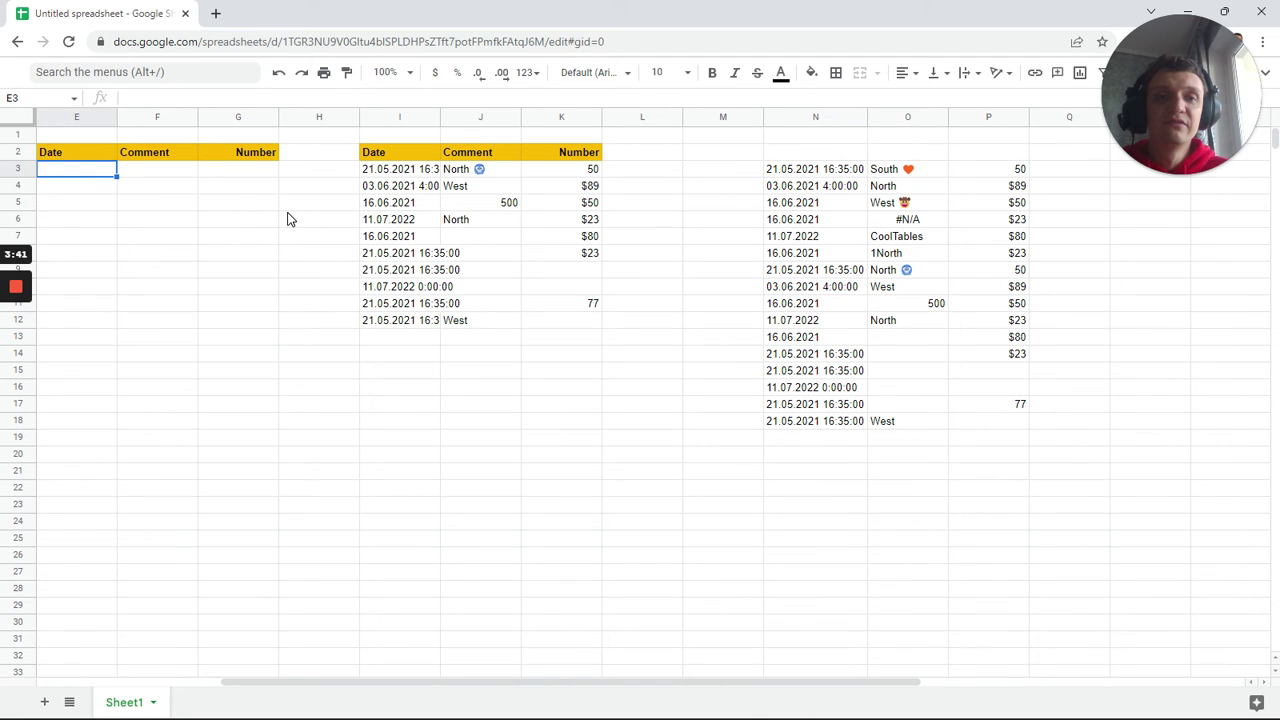
pyautogui.keyDown('shift'); pyautogui.click(251, 246); pyautogui.keyUp('shift')
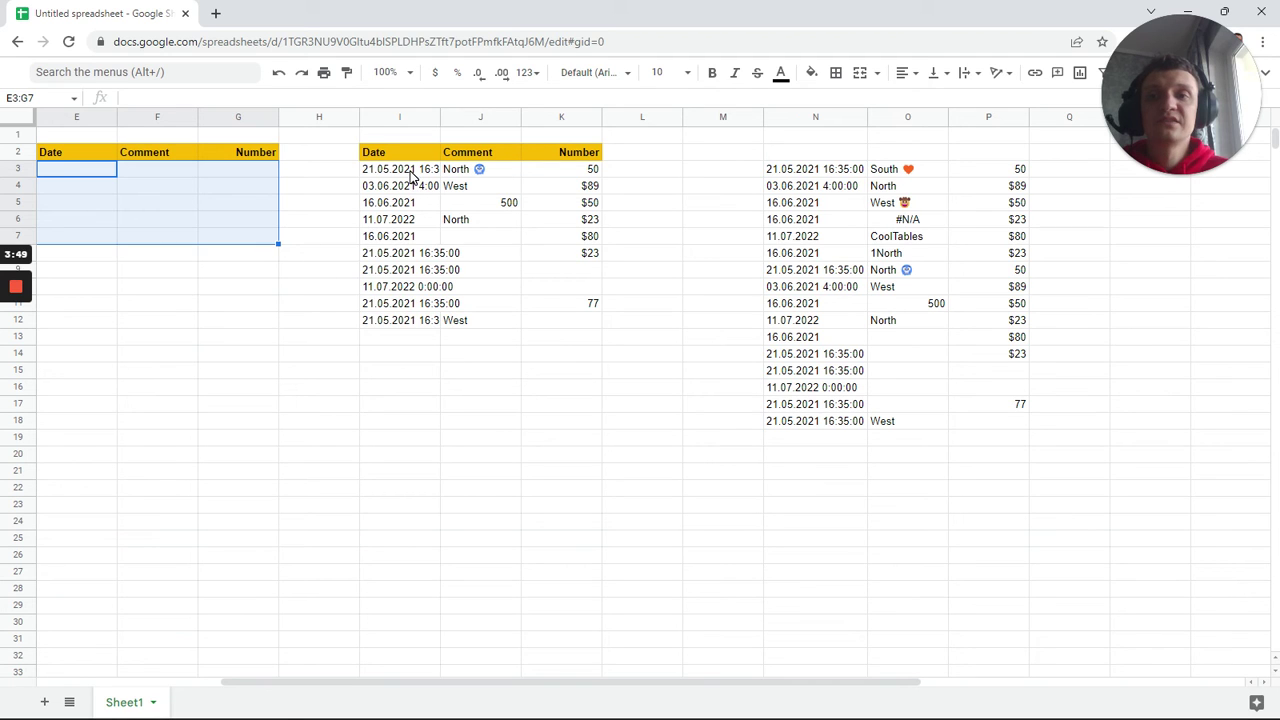
pyautogui.moveTo(410, 176); pyautogui.dragTo(592, 320)
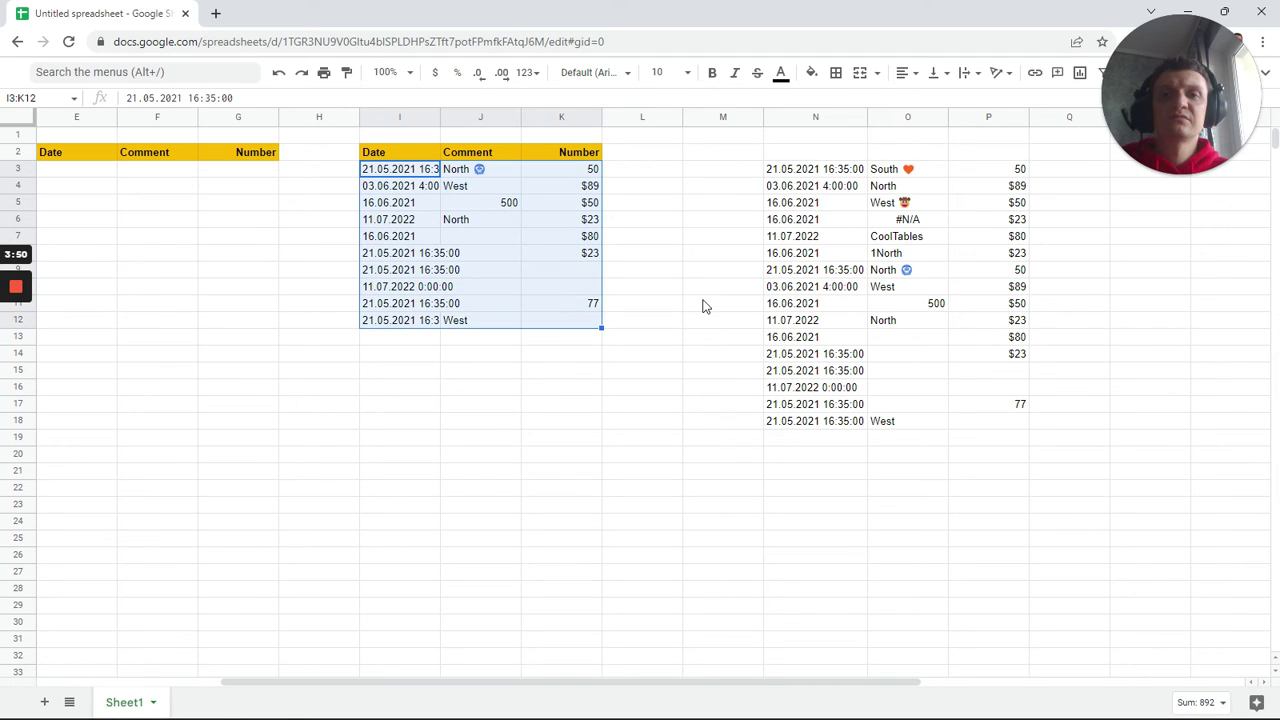
pyautogui.click(837, 172)
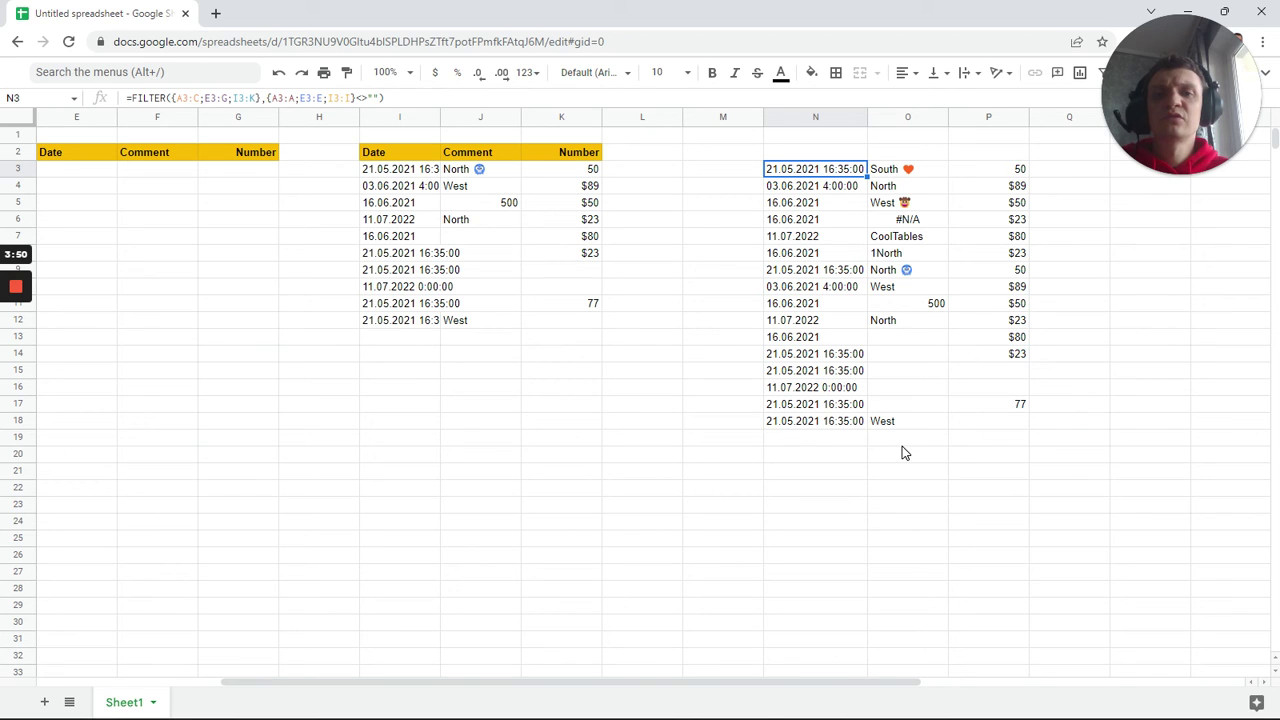
pyautogui.moveTo(823, 681); pyautogui.dragTo(830, 683)
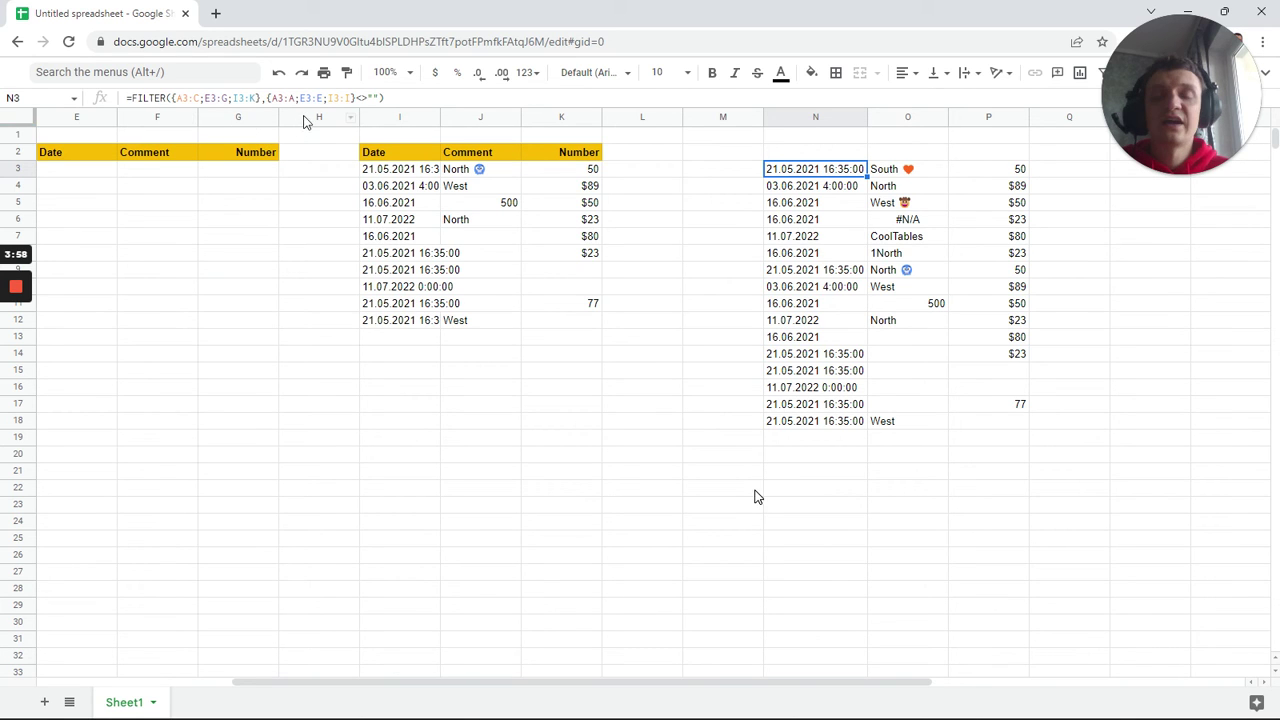
# Fill row 9 from row 8 in the first table and paste I10:K13 at I13.
pyautogui.moveTo(837, 683); pyautogui.dragTo(663, 683)
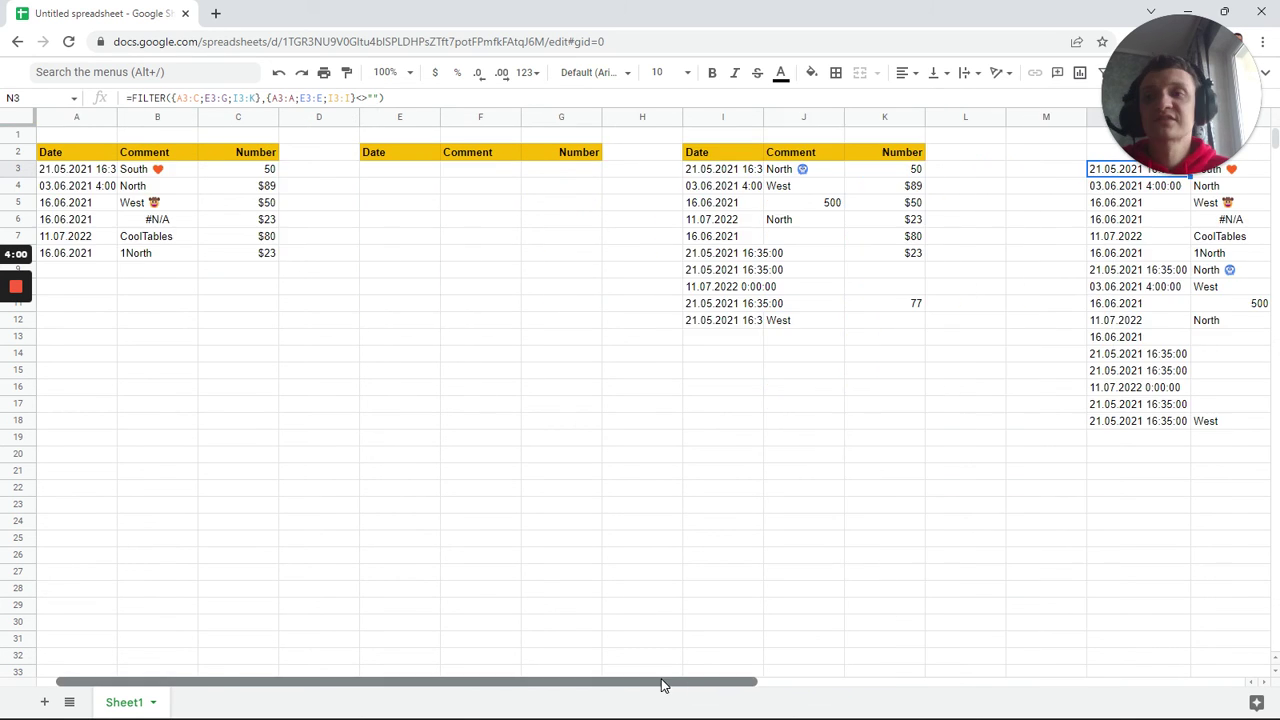
pyautogui.moveTo(82, 256); pyautogui.dragTo(271, 271)
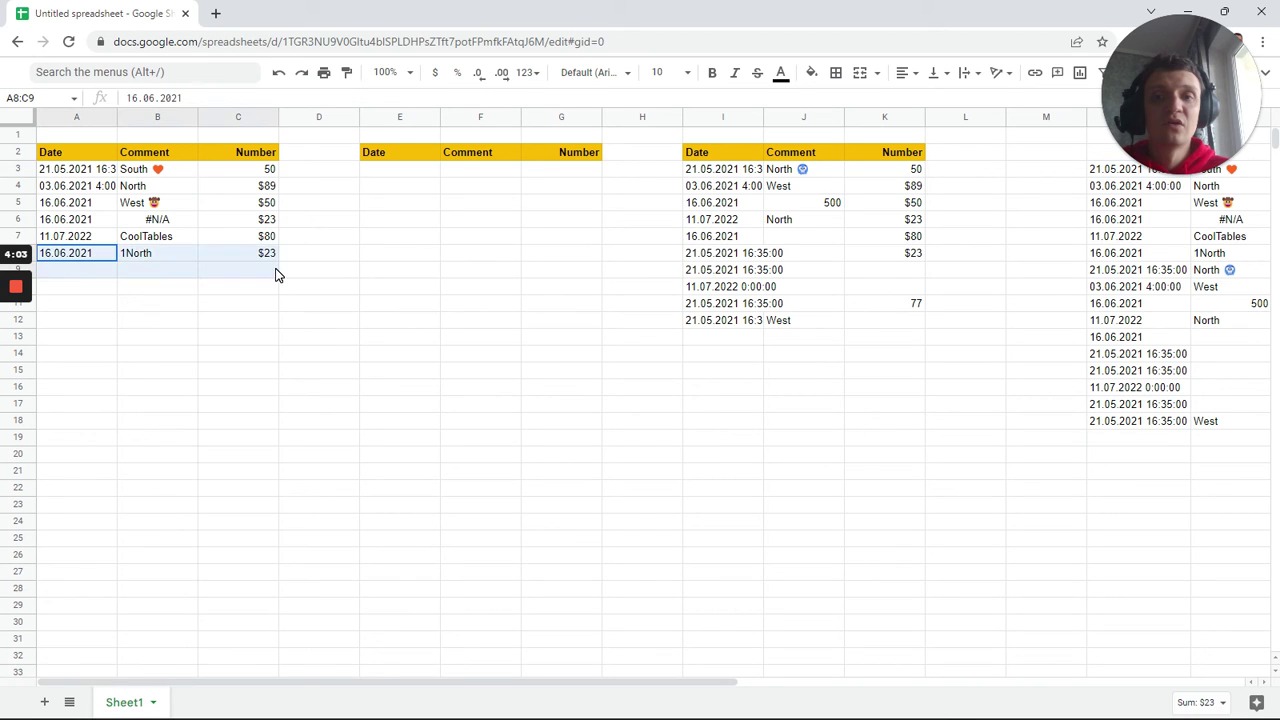
pyautogui.hotkey('ctrl', 'd')
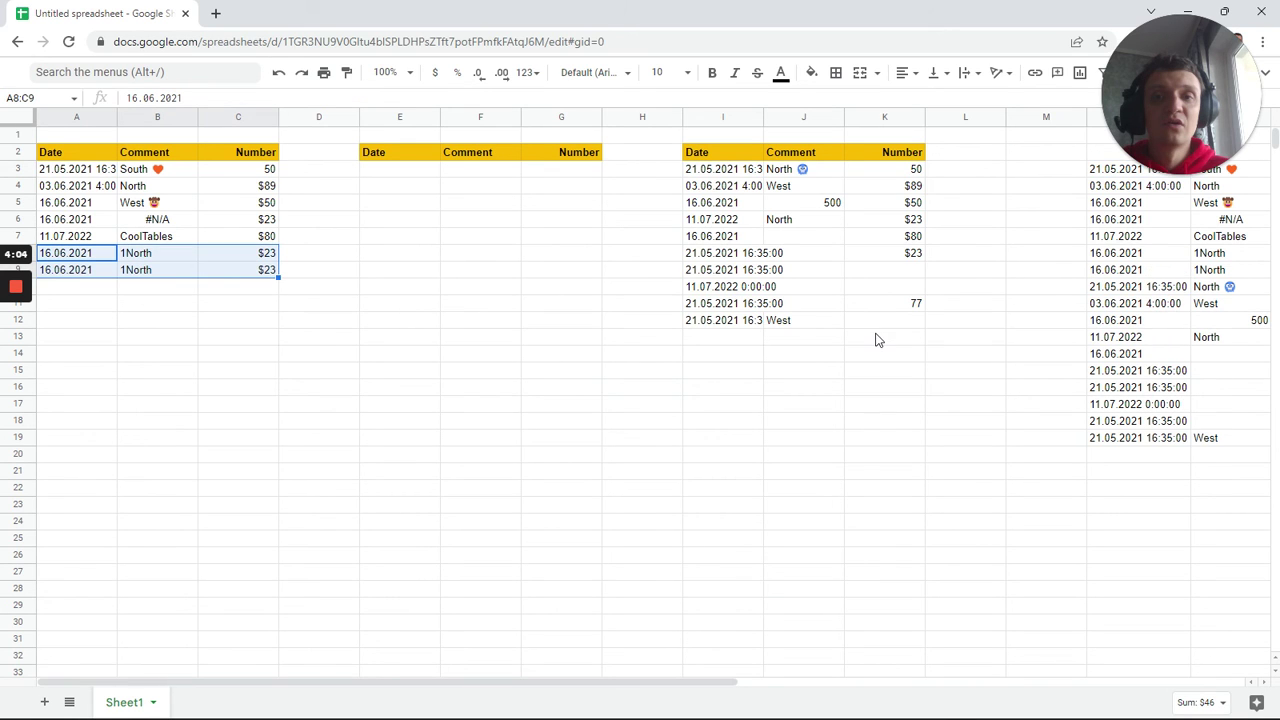
pyautogui.moveTo(722, 337); pyautogui.dragTo(917, 286)
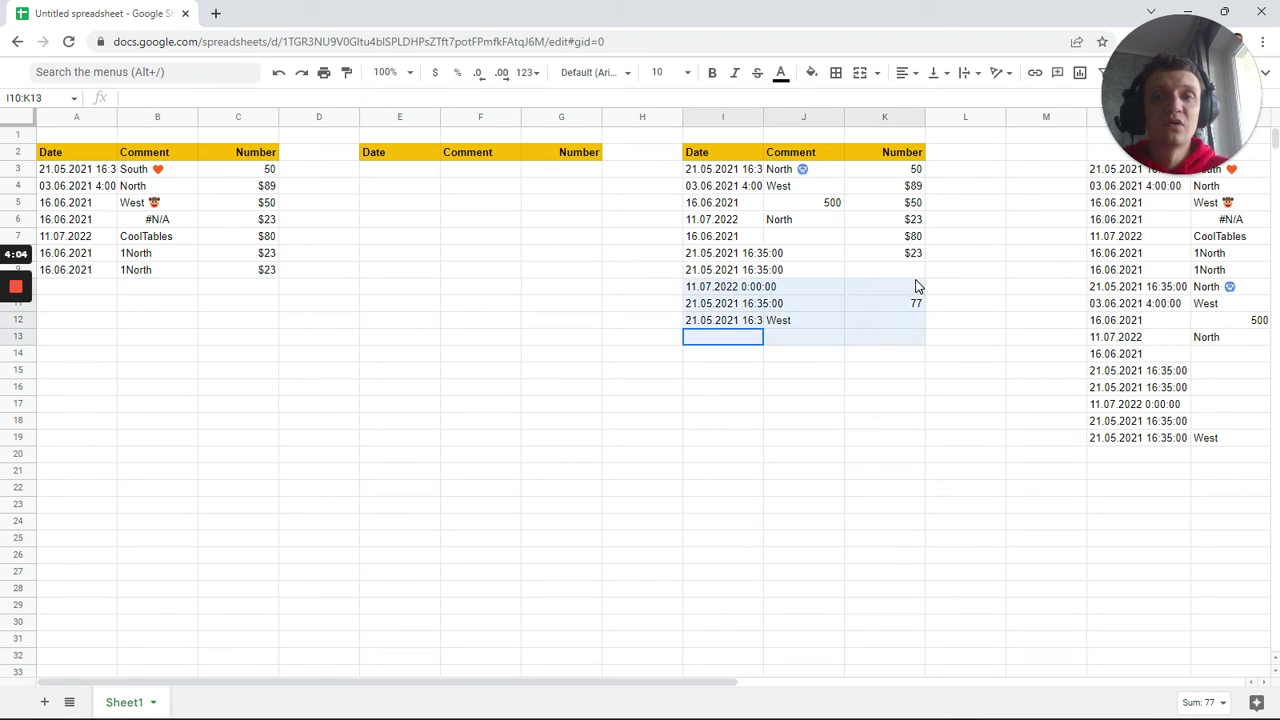
pyautogui.hotkey('ctrl', 'c')
pyautogui.click(748, 340)
pyautogui.hotkey('ctrl', 'v')
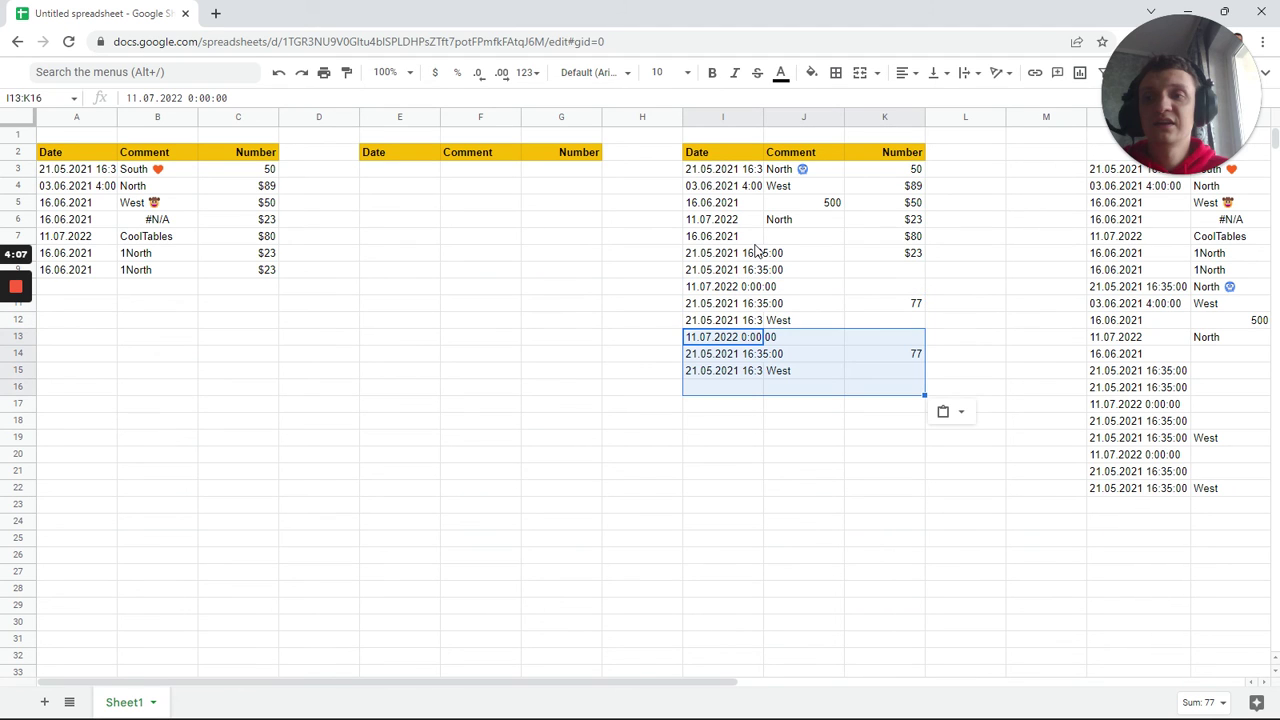
# Test pasting row I6:K6 into E3, undo it, and select N3 to check the list.
pyautogui.click(745, 258)
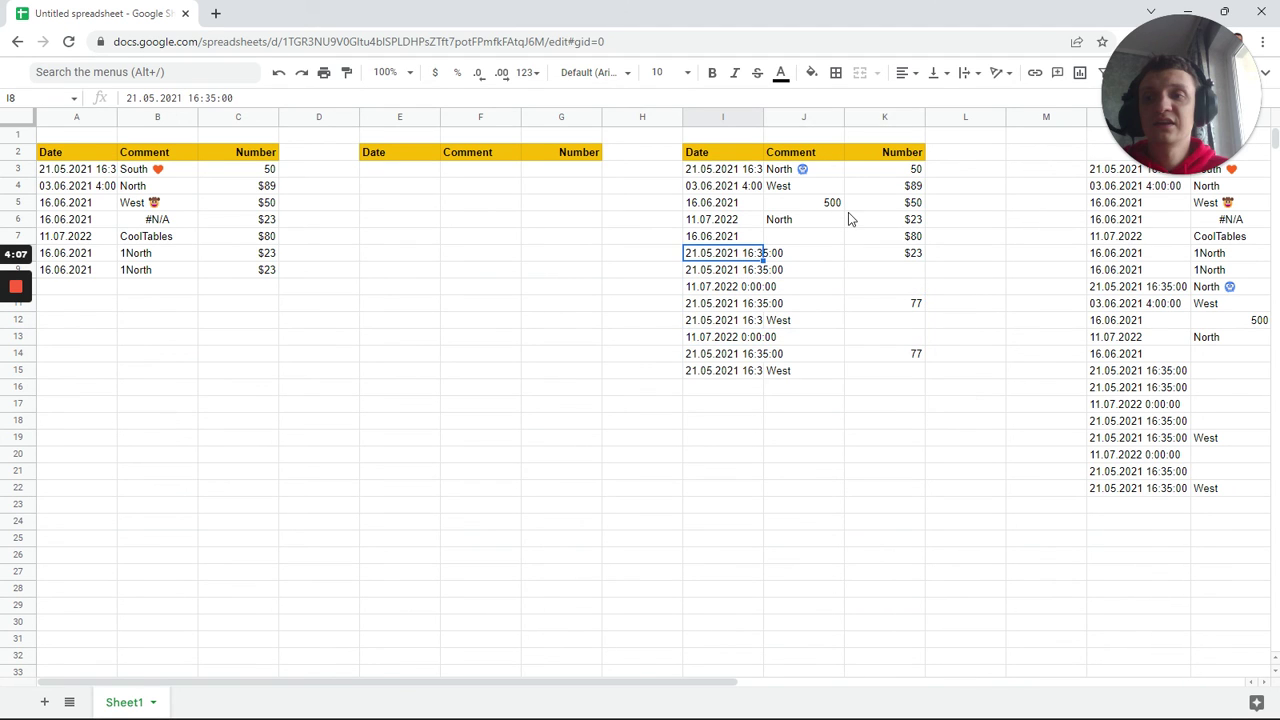
pyautogui.moveTo(720, 219); pyautogui.dragTo(905, 220)
pyautogui.hotkey('ctrl', 'c')
pyautogui.click(399, 169)
pyautogui.hotkey('ctrl', 'v')
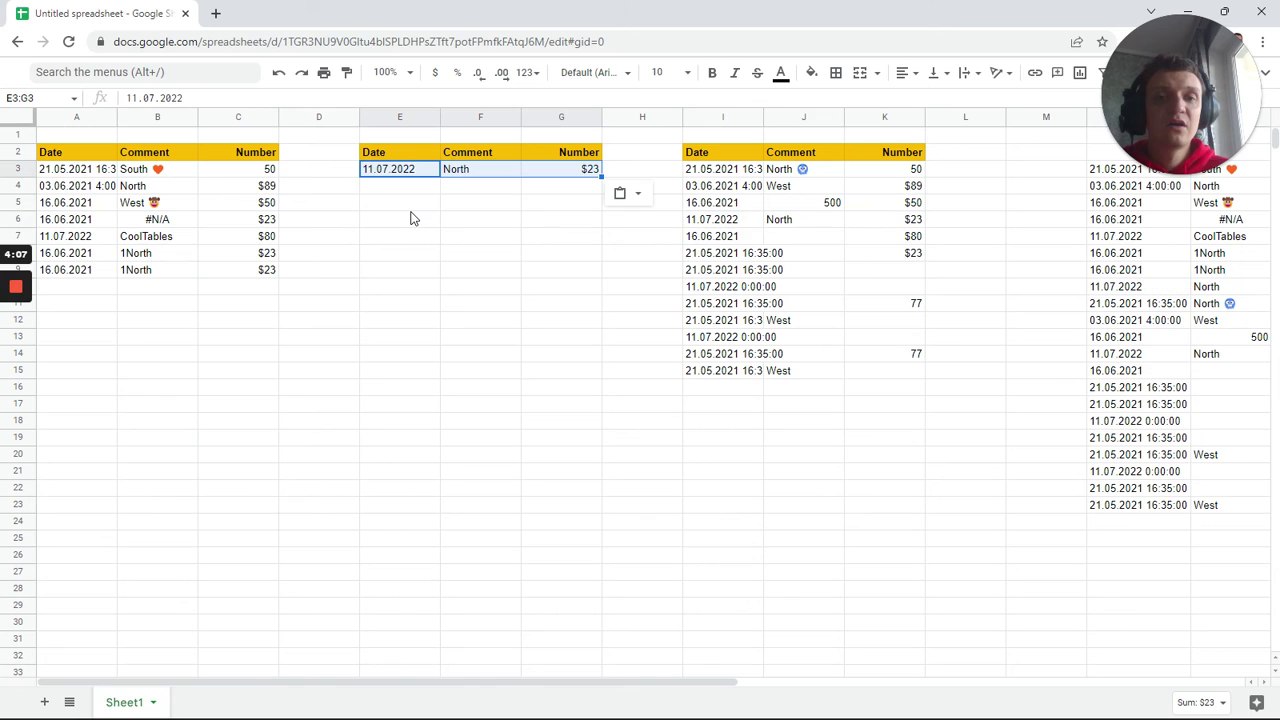
pyautogui.hotkey('ctrl', 'z')
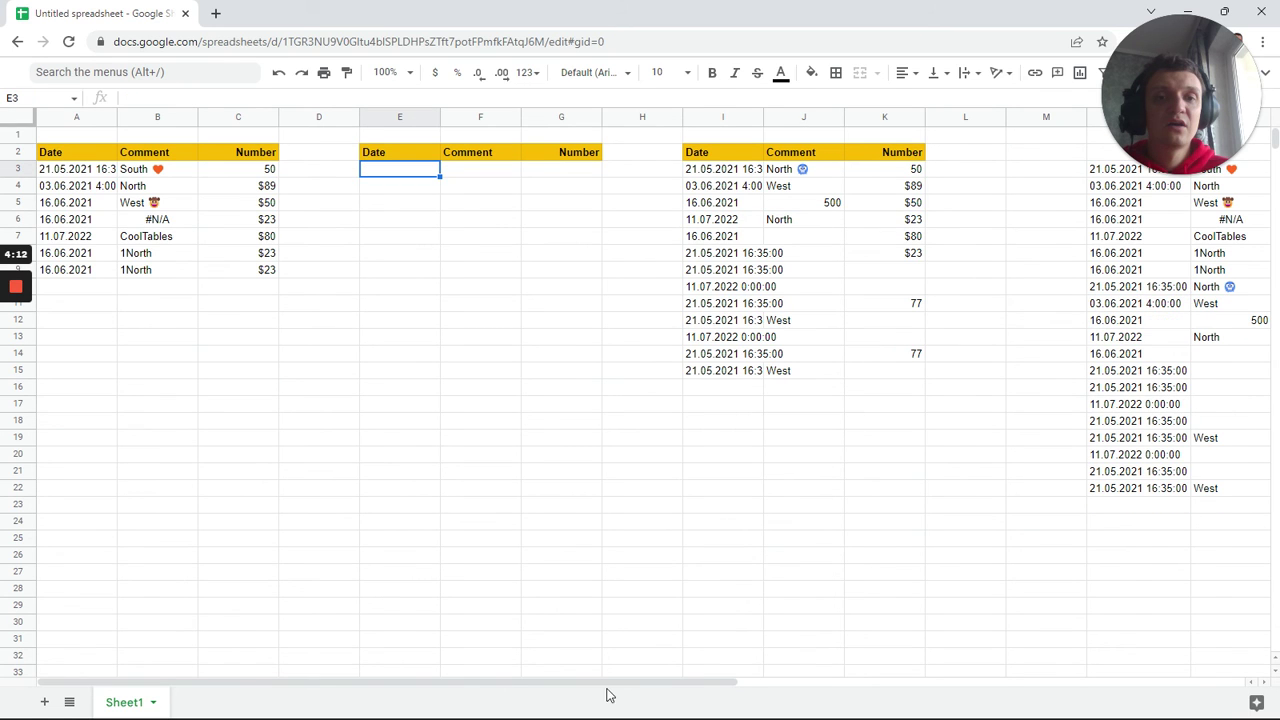
pyautogui.moveTo(614, 683); pyautogui.dragTo(909, 677)
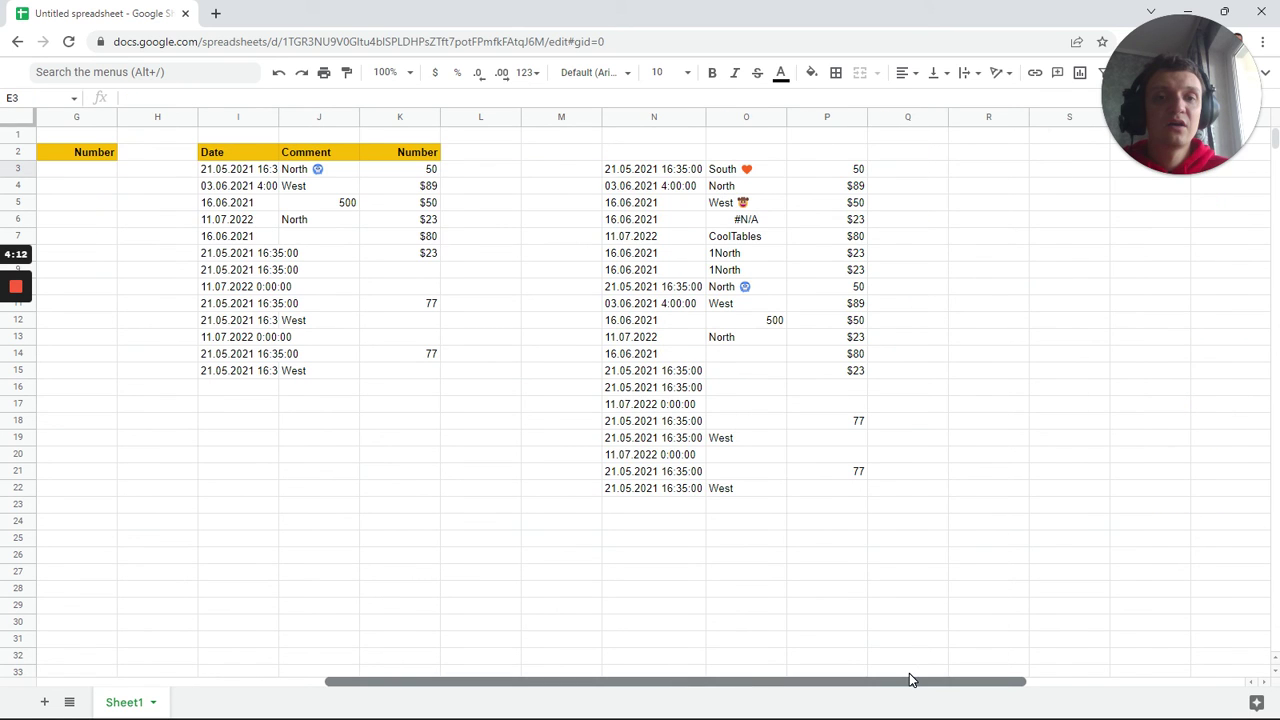
pyautogui.click(659, 173)
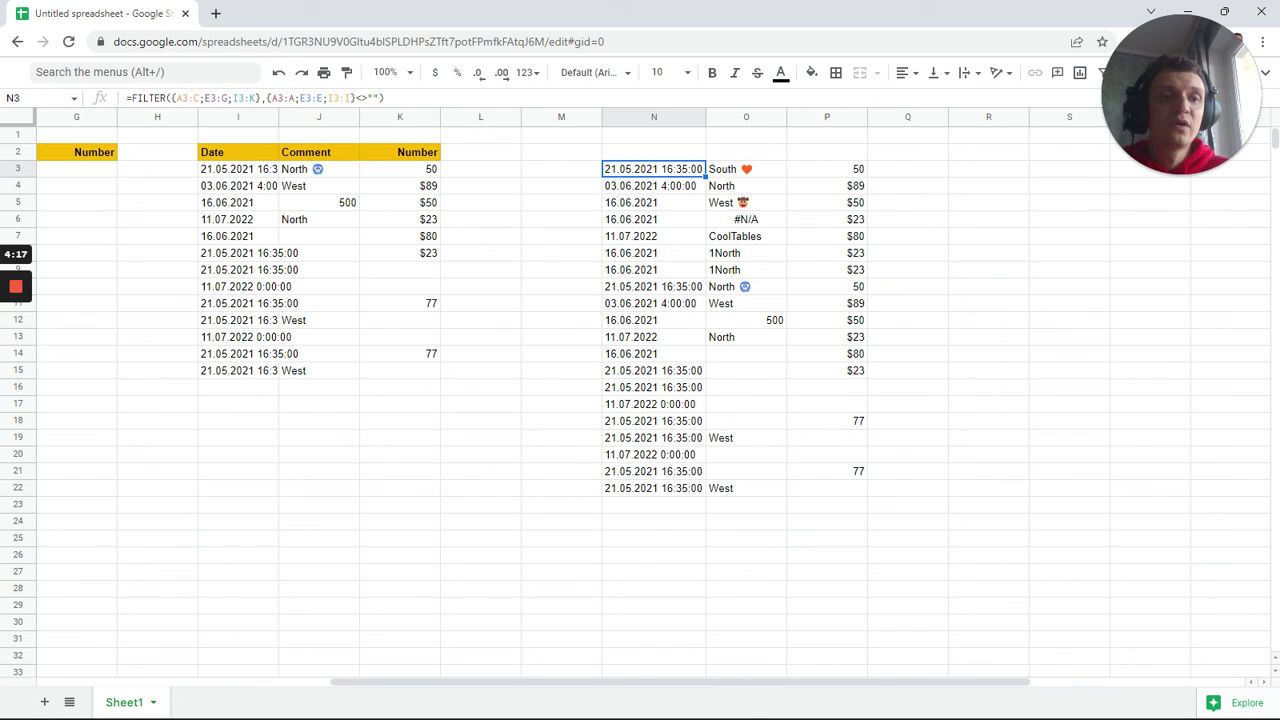
pyautogui.press('F2')
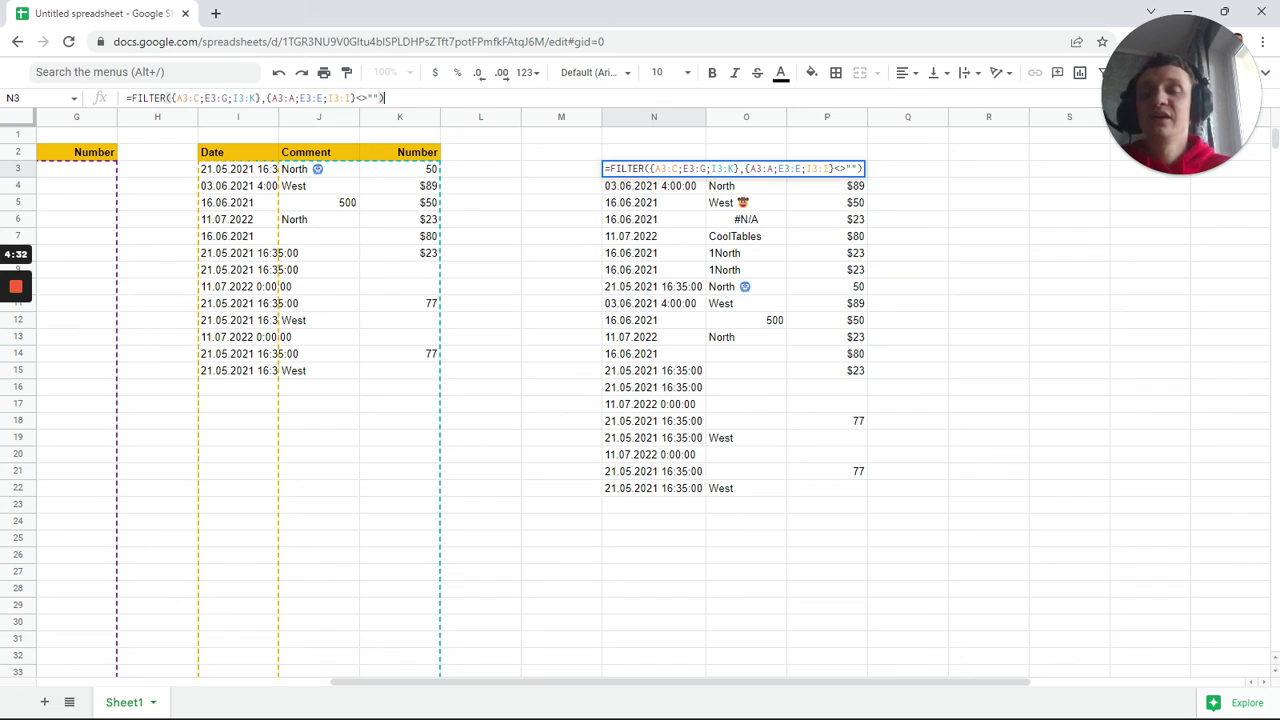
pyautogui.click(190, 98)
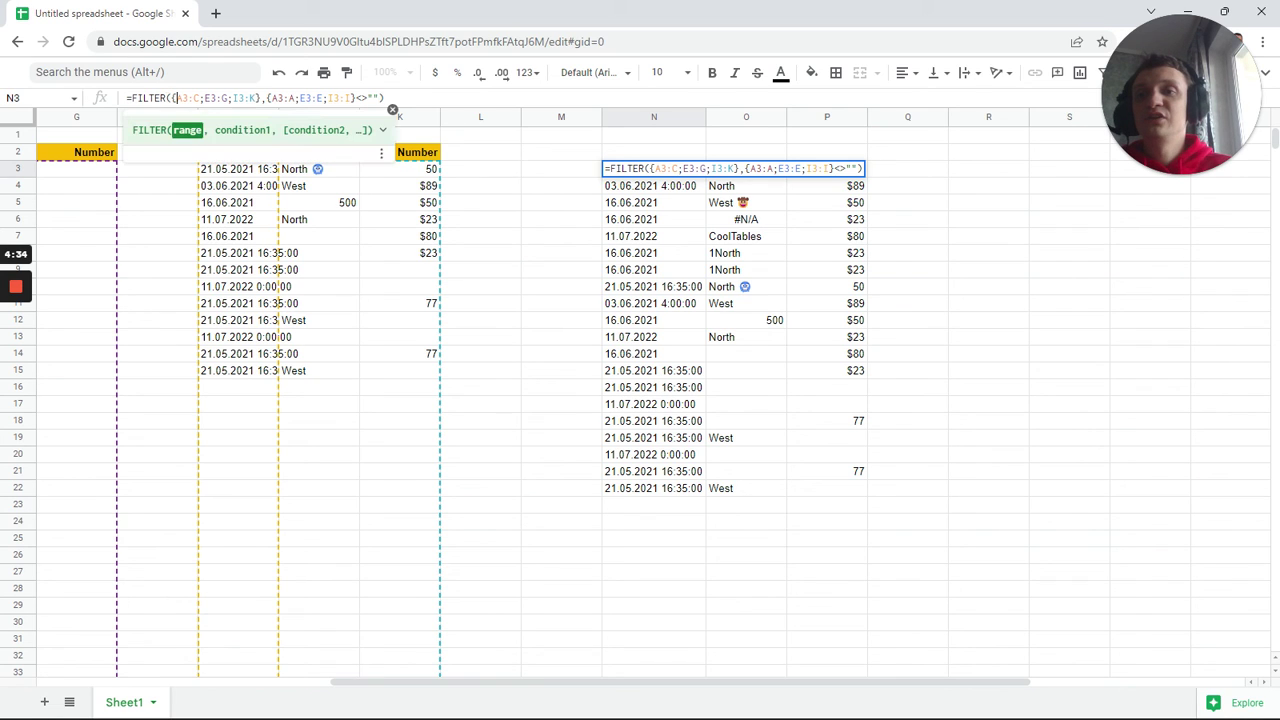
pyautogui.moveTo(176, 98); pyautogui.dragTo(197, 99)
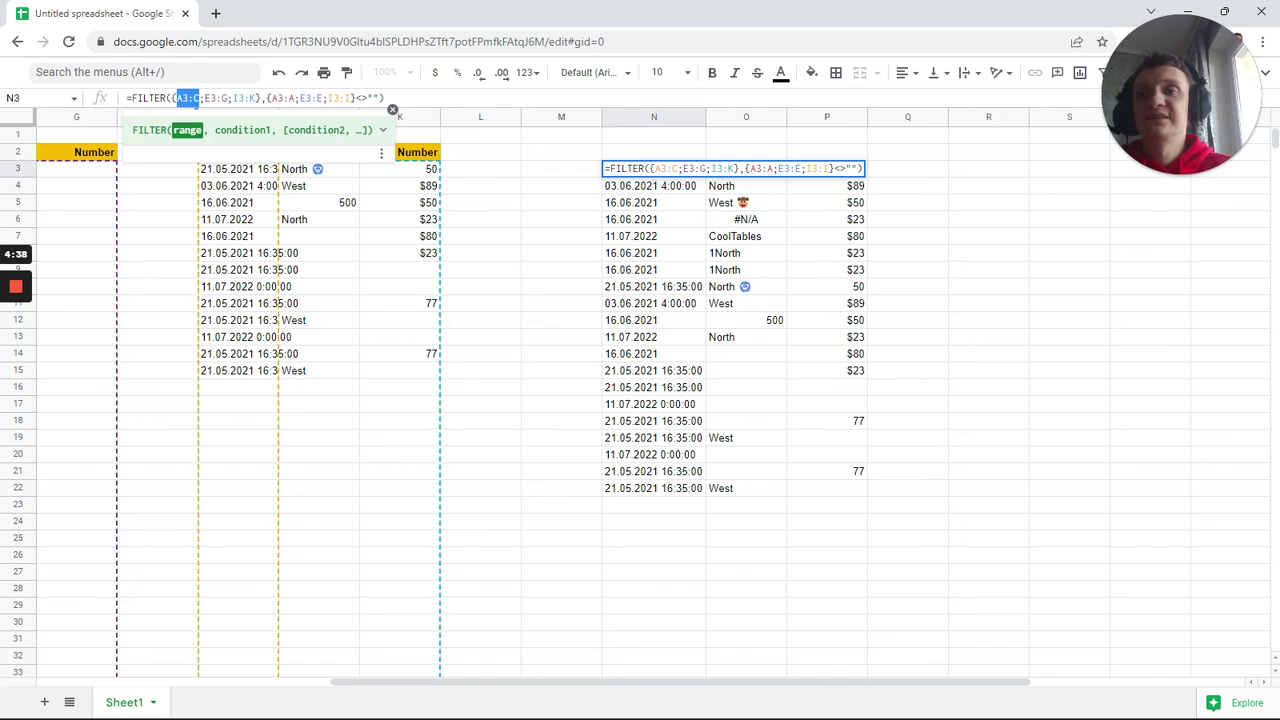
pyautogui.moveTo(228, 98); pyautogui.dragTo(256, 98)
pyautogui.press('Return')
pyautogui.click(660, 182)
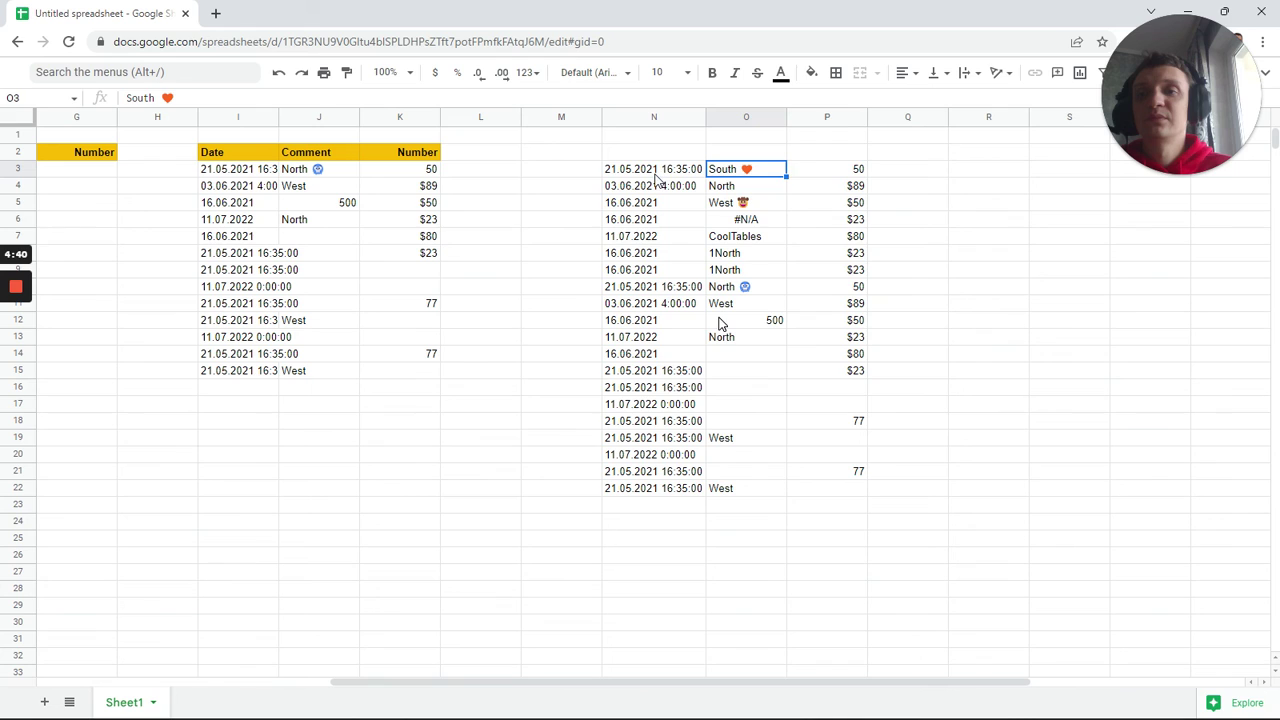
pyautogui.keyDown('shift'); pyautogui.click(864, 475); pyautogui.keyUp('shift')
pyautogui.keyDown('shift'); pyautogui.click(866, 488); pyautogui.keyUp('shift')
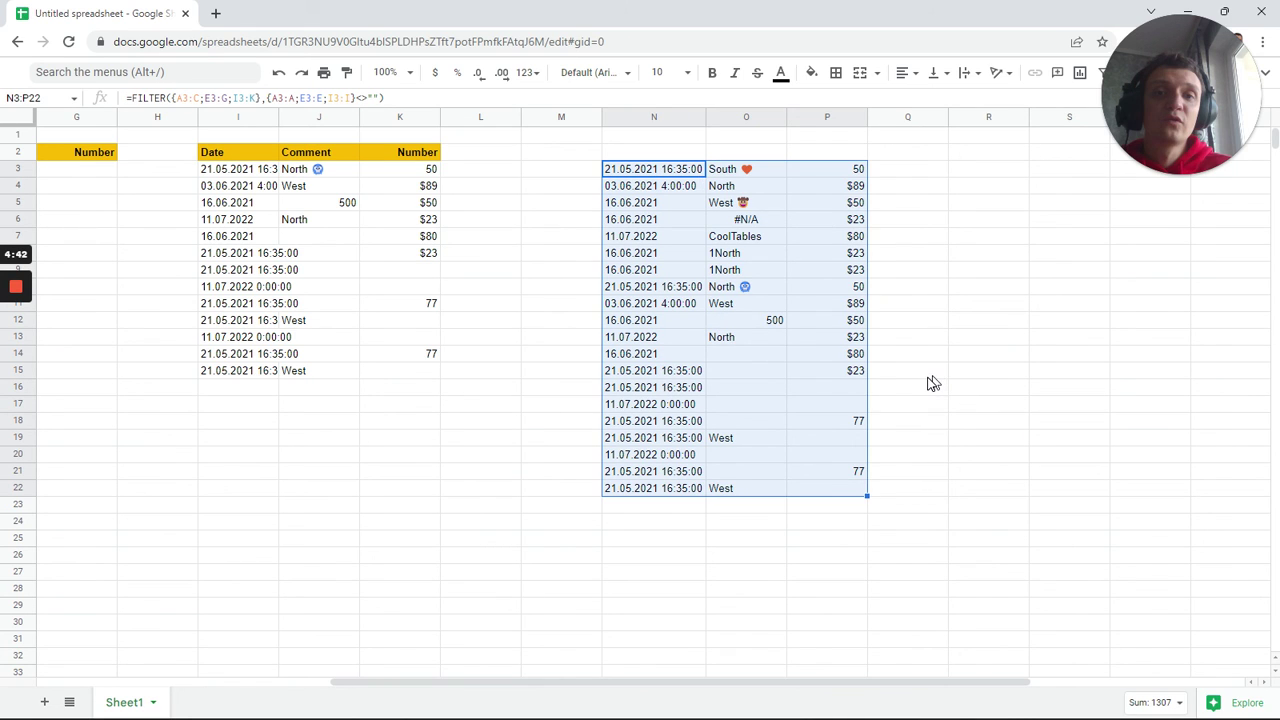
pyautogui.click(634, 175)
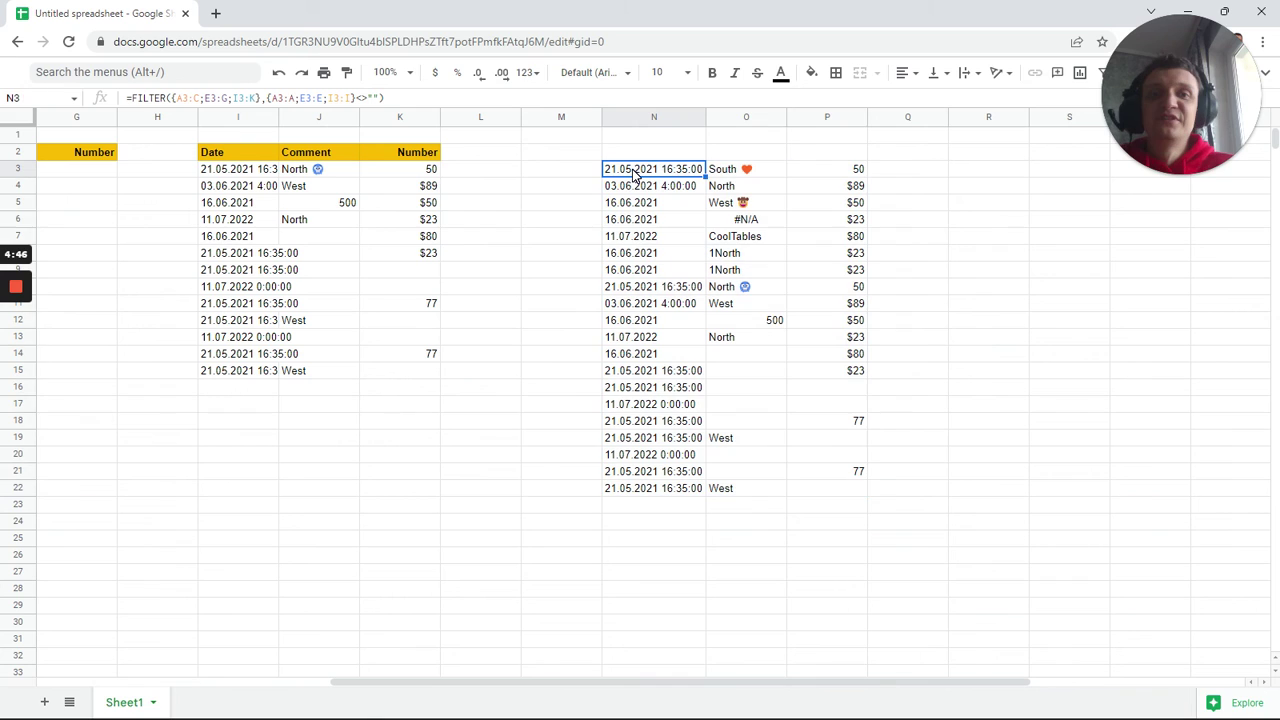